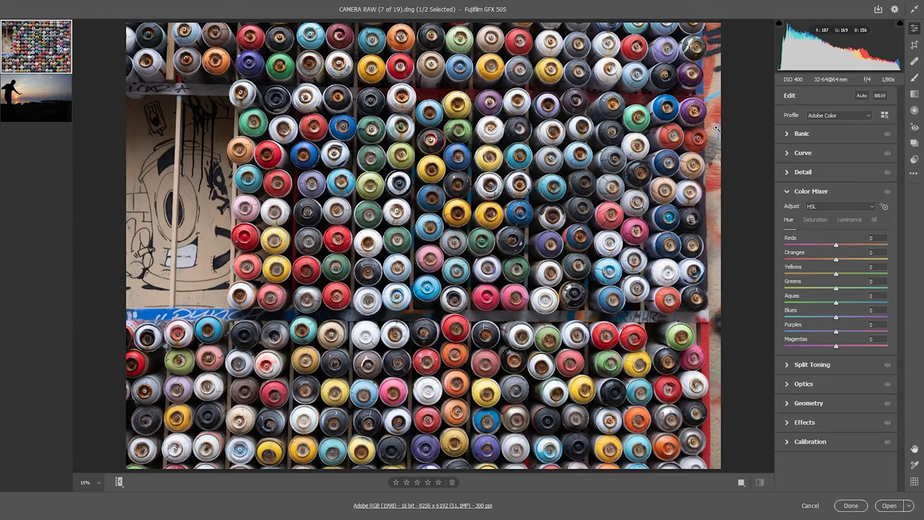
Step: Expand and collapse the Basic, Color Mixer and Split Toning panels one after another
{"action": "left_click", "coordinate": [788, 134]}
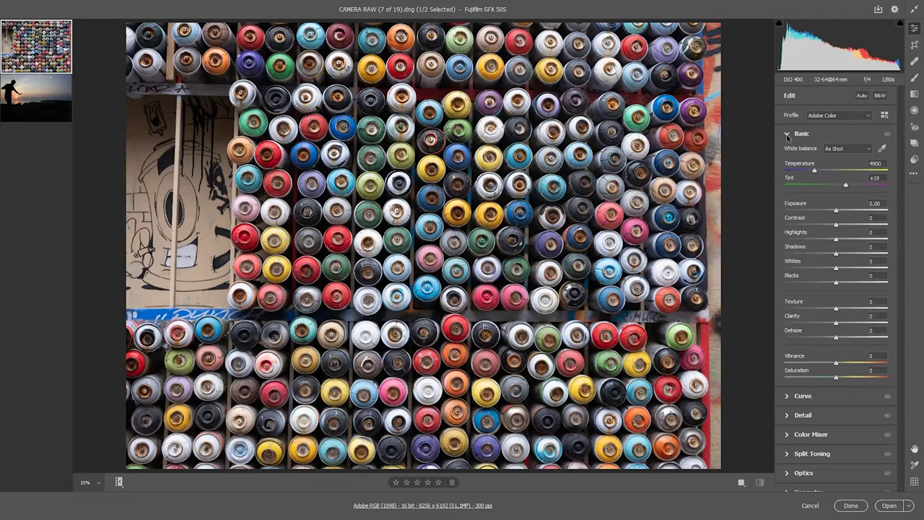
{"action": "left_click", "coordinate": [787, 135]}
{"action": "left_click", "coordinate": [788, 192]}
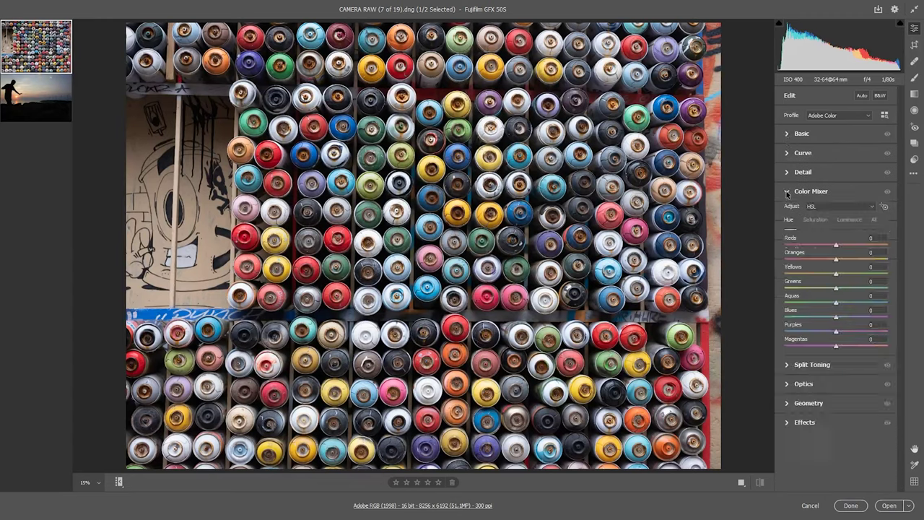
{"action": "left_click", "coordinate": [788, 194]}
{"action": "left_click", "coordinate": [790, 212]}
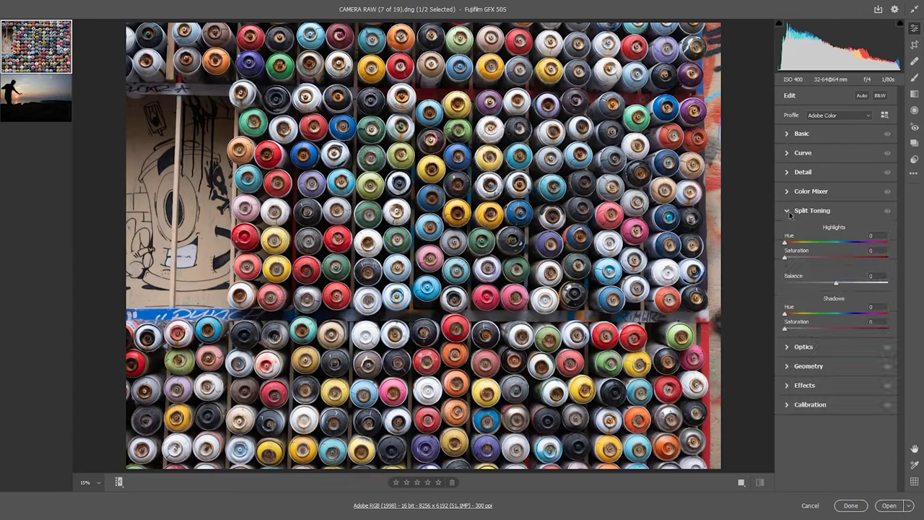
{"action": "left_click", "coordinate": [788, 211]}
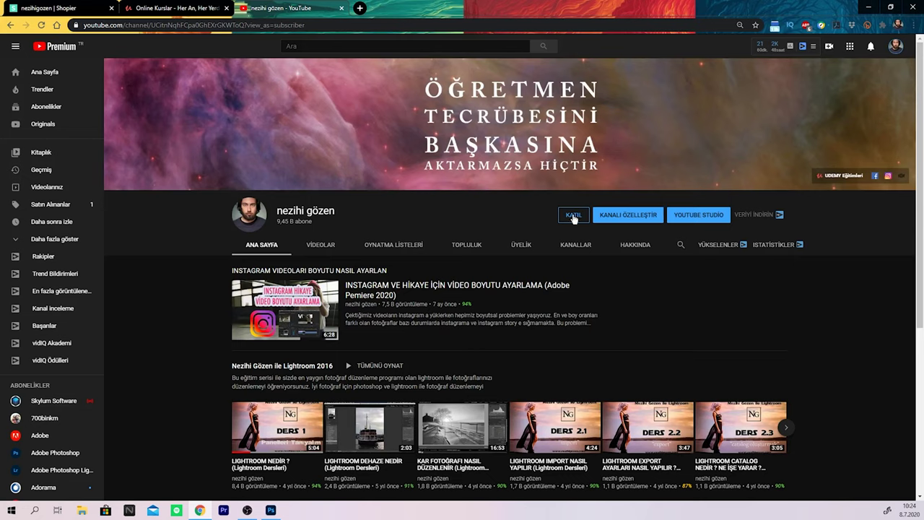
Step: Browse the Udemy course search results in Chrome
{"action": "left_click", "coordinate": [169, 12]}
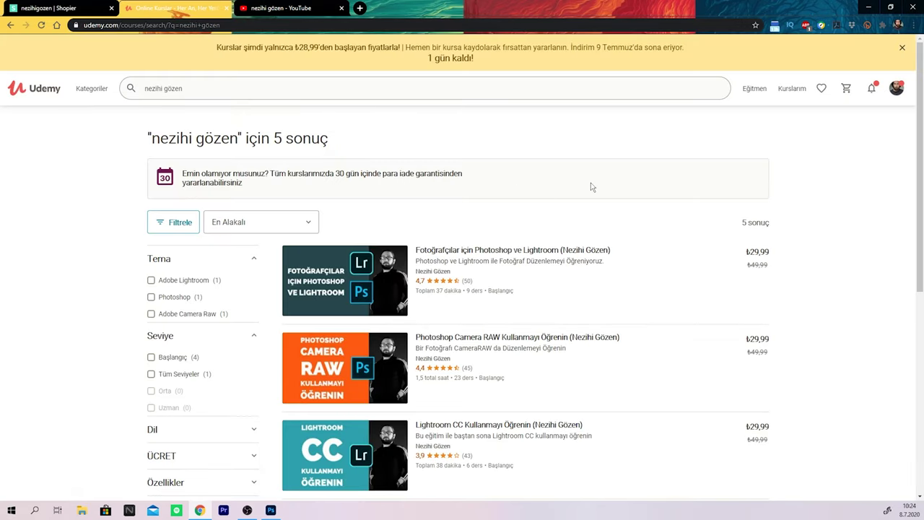
{"action": "scroll", "coordinate": [591, 186], "scroll_direction": "down", "scroll_amount": 1}
{"action": "scroll", "coordinate": [591, 186], "scroll_direction": "up", "scroll_amount": 1}
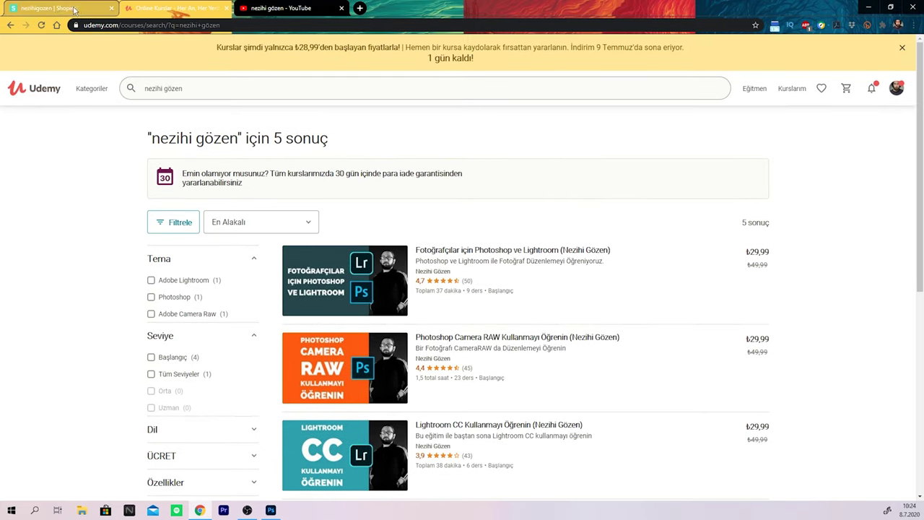
Step: Browse the Shopier store page, then return to Camera Raw
{"action": "left_click", "coordinate": [53, 7]}
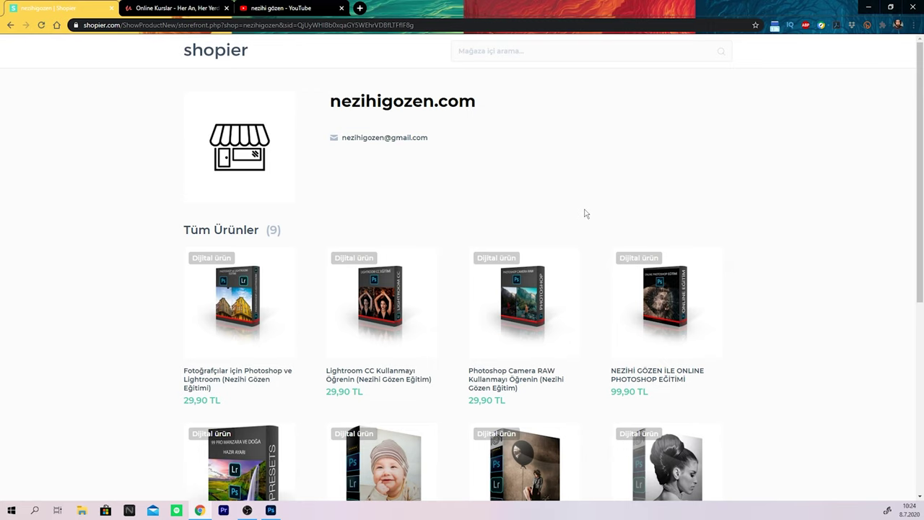
{"action": "scroll", "coordinate": [586, 214], "scroll_direction": "down", "scroll_amount": 3}
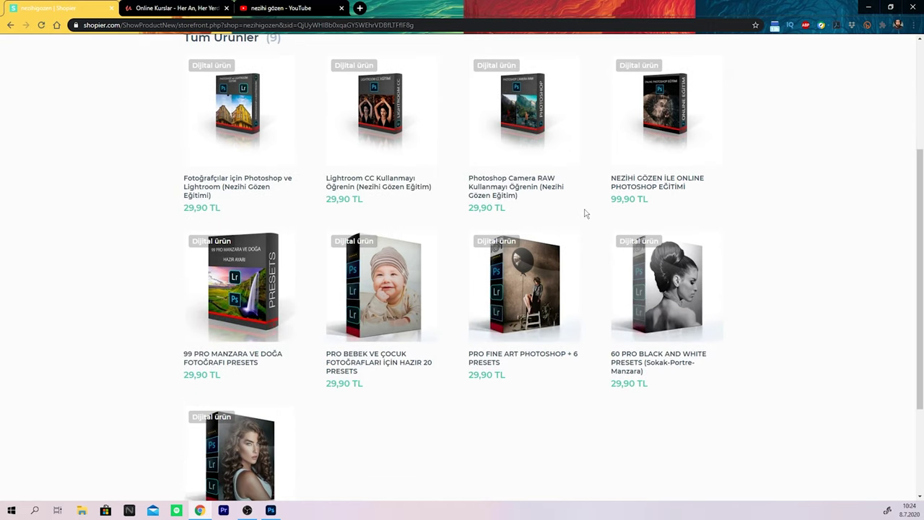
{"action": "scroll", "coordinate": [586, 214], "scroll_direction": "up", "scroll_amount": 3}
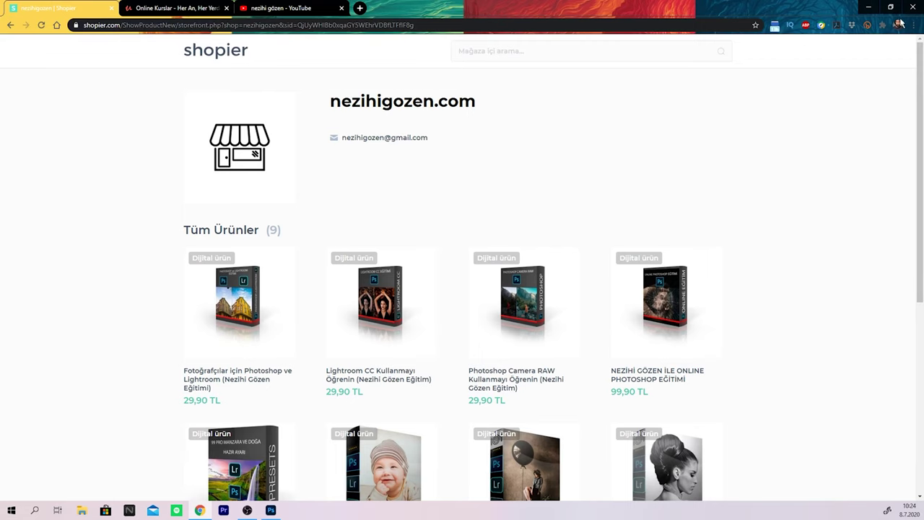
{"action": "left_click", "coordinate": [913, 7]}
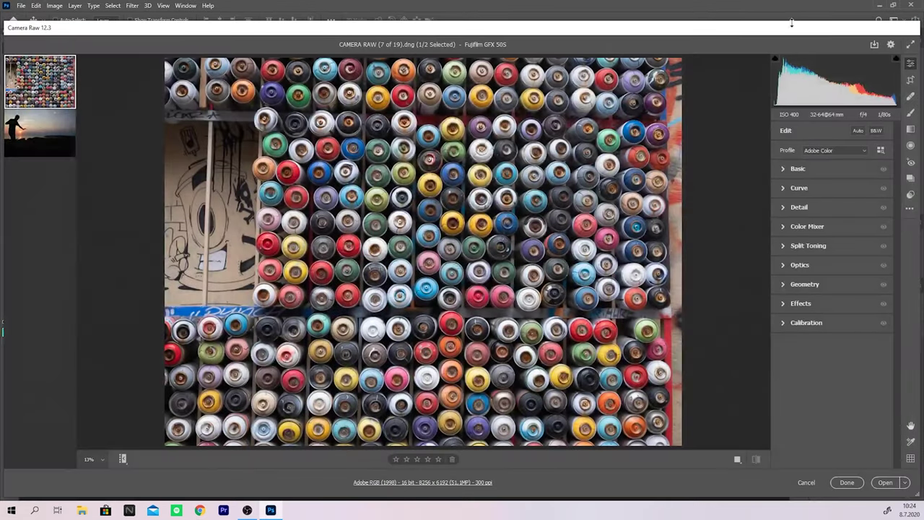
Step: Switch Camera Raw to full screen and expand the Color Mixer's HSL hue sliders
{"action": "left_click", "coordinate": [910, 44]}
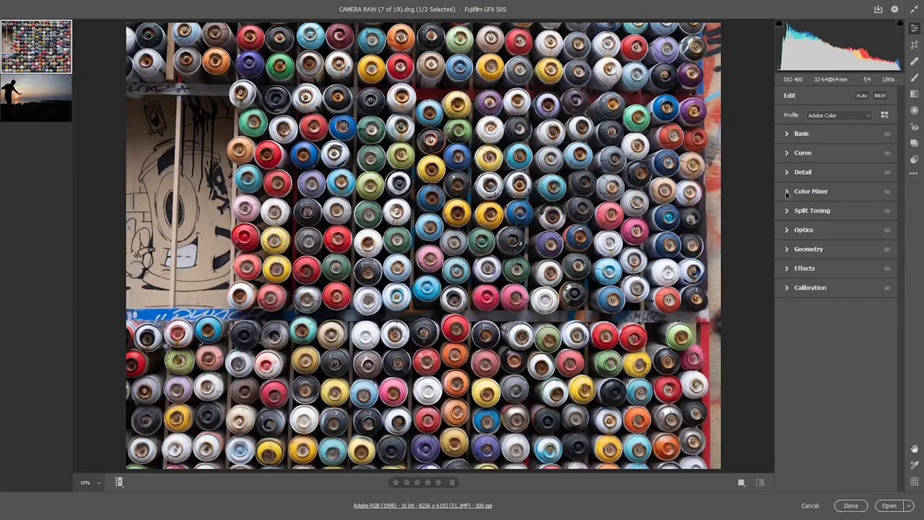
{"action": "left_click", "coordinate": [786, 192]}
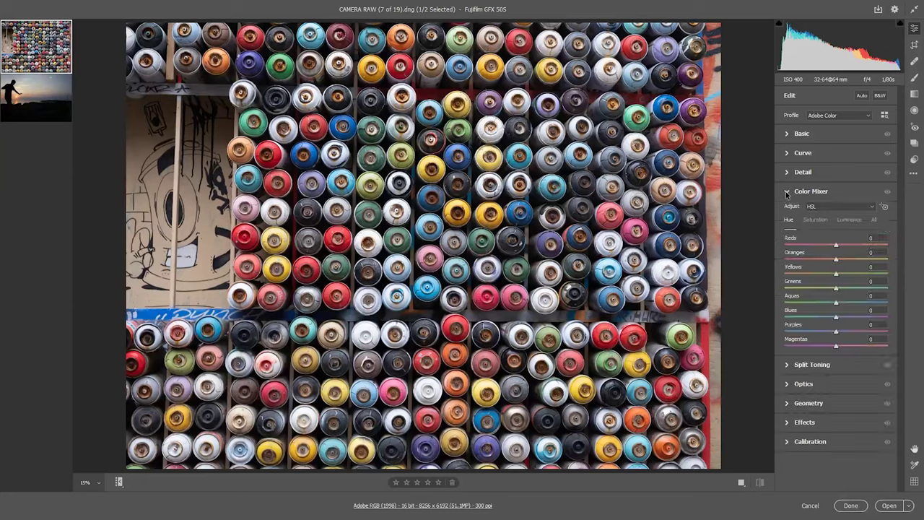
{"action": "left_click", "coordinate": [818, 221]}
{"action": "left_click", "coordinate": [849, 220]}
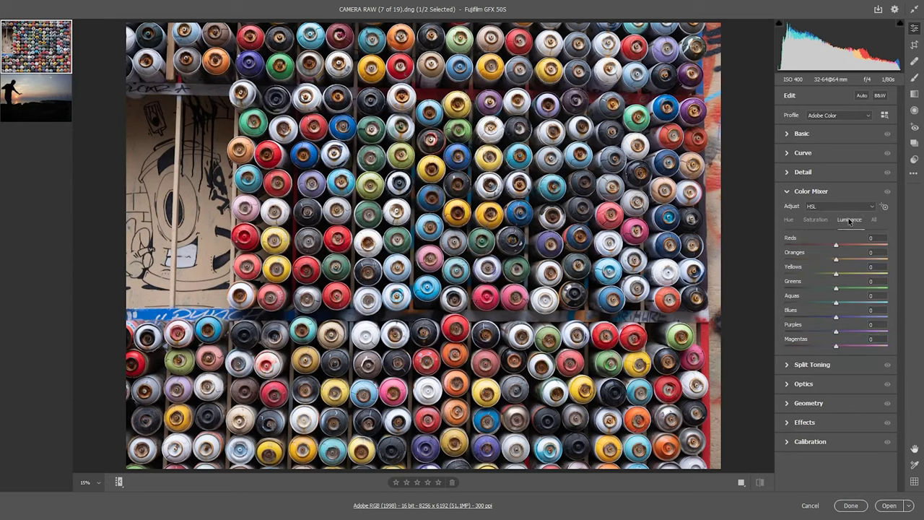
{"action": "left_click", "coordinate": [789, 220]}
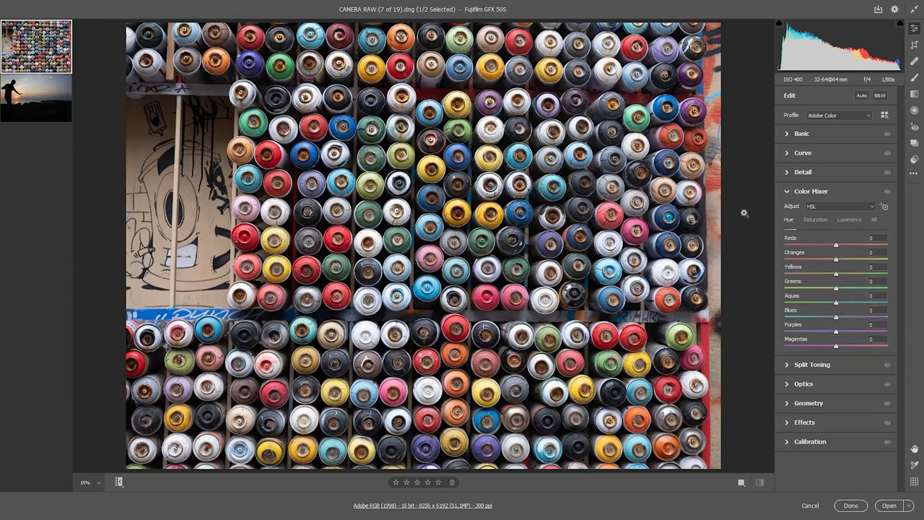
{"action": "left_click", "coordinate": [837, 207]}
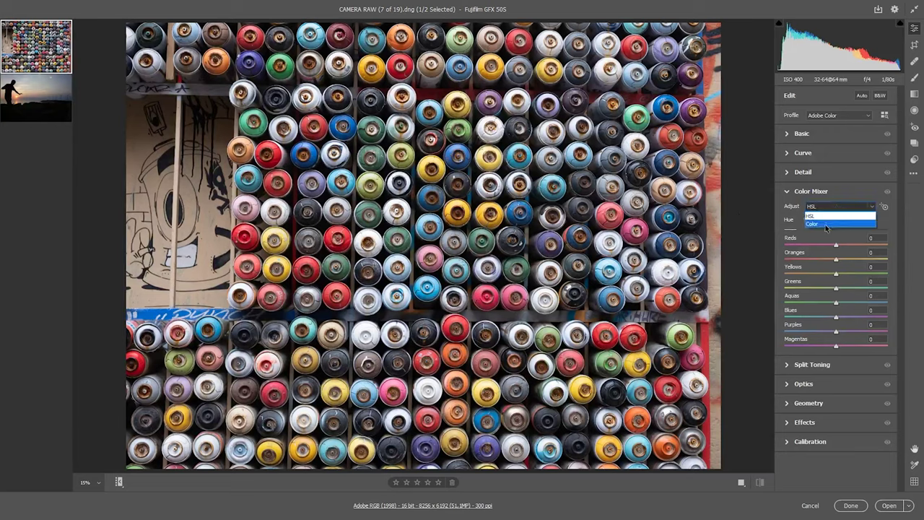
{"action": "left_click", "coordinate": [827, 226]}
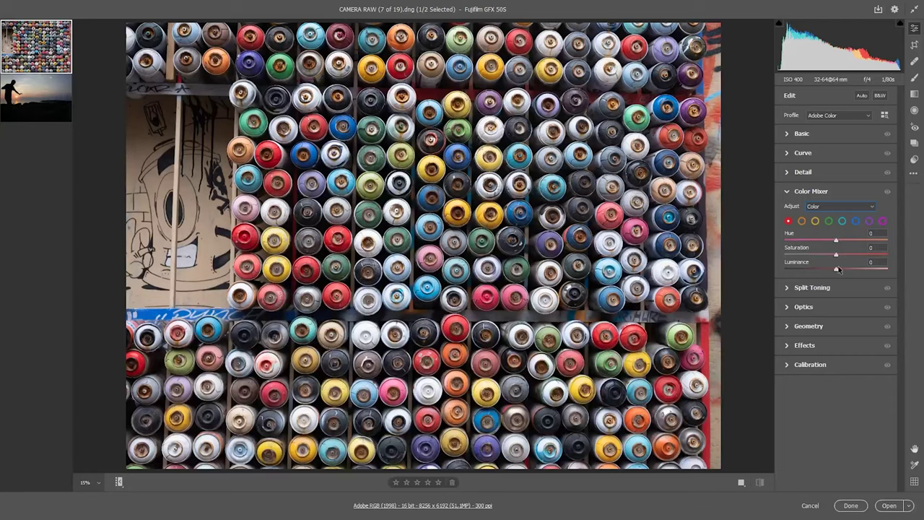
{"action": "left_click", "coordinate": [831, 208]}
{"action": "left_click", "coordinate": [830, 216]}
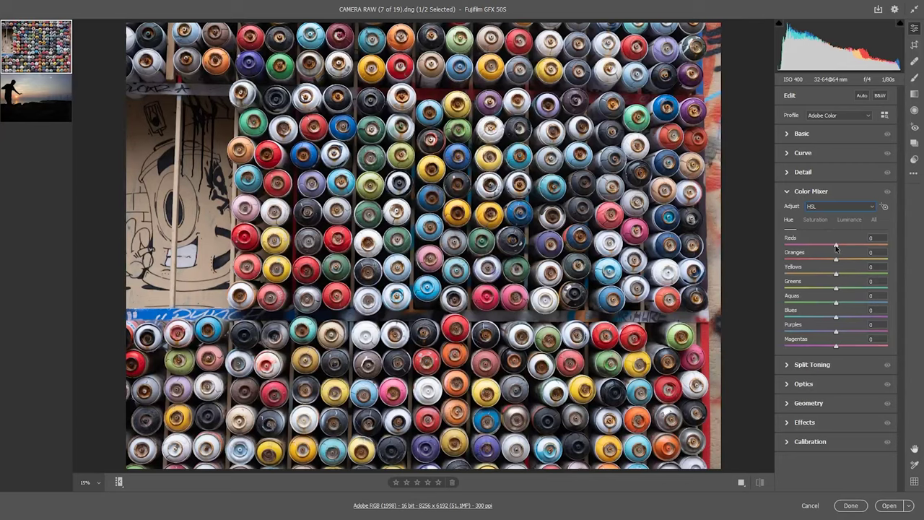
{"action": "mouse_move", "coordinate": [836, 248]}
{"action": "left_mouse_down"}
{"action": "mouse_move", "coordinate": [761, 252]}
{"action": "mouse_move", "coordinate": [922, 249]}
{"action": "mouse_move", "coordinate": [797, 247]}
{"action": "left_mouse_up"}
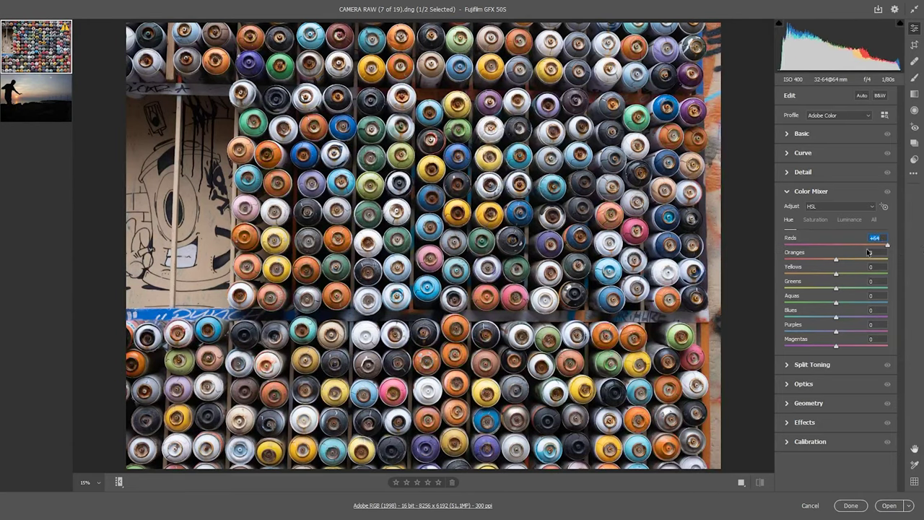
{"action": "double_click", "coordinate": [797, 246]}
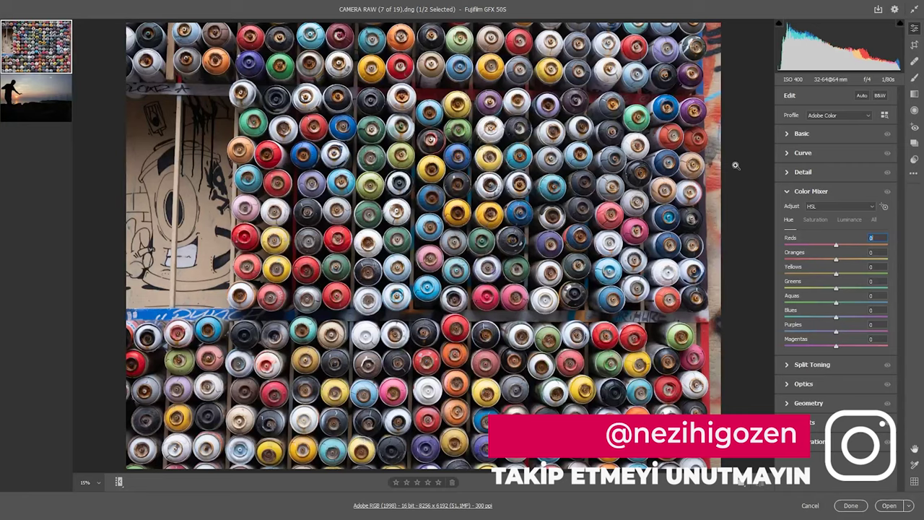
{"action": "mouse_move", "coordinate": [836, 259]}
{"action": "left_mouse_down"}
{"action": "mouse_move", "coordinate": [885, 261]}
{"action": "mouse_move", "coordinate": [807, 255]}
{"action": "mouse_move", "coordinate": [842, 256]}
{"action": "mouse_move", "coordinate": [886, 273]}
{"action": "mouse_move", "coordinate": [841, 273]}
{"action": "left_mouse_up"}
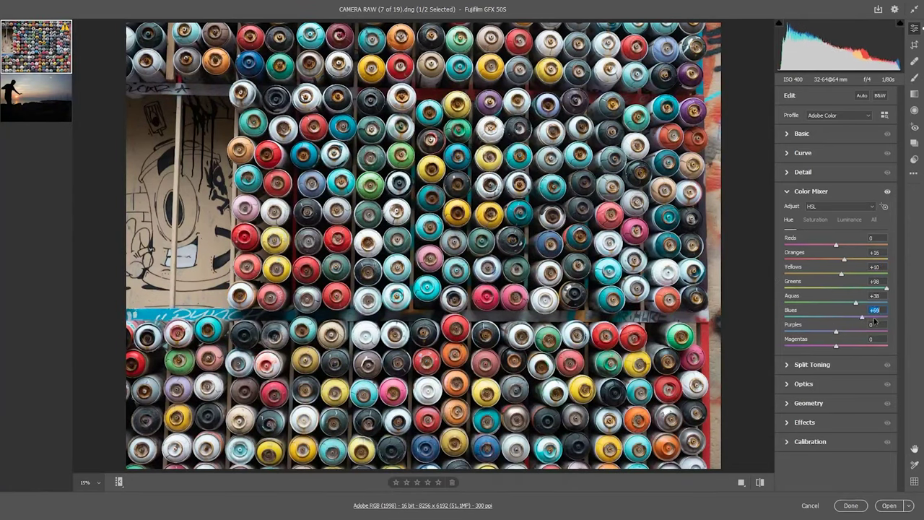
{"action": "left_click_drag", "start_coordinate": [864, 321], "coordinate": [818, 321]}
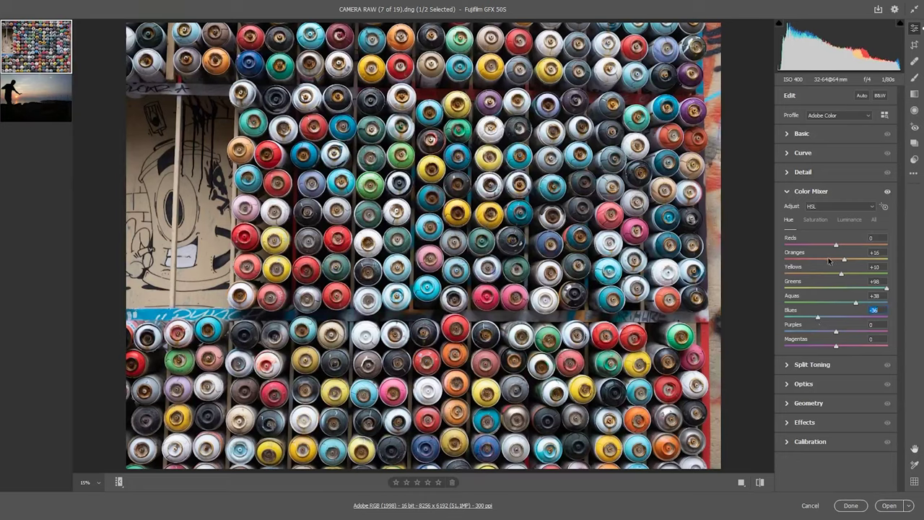
{"action": "key", "text": "alt"}
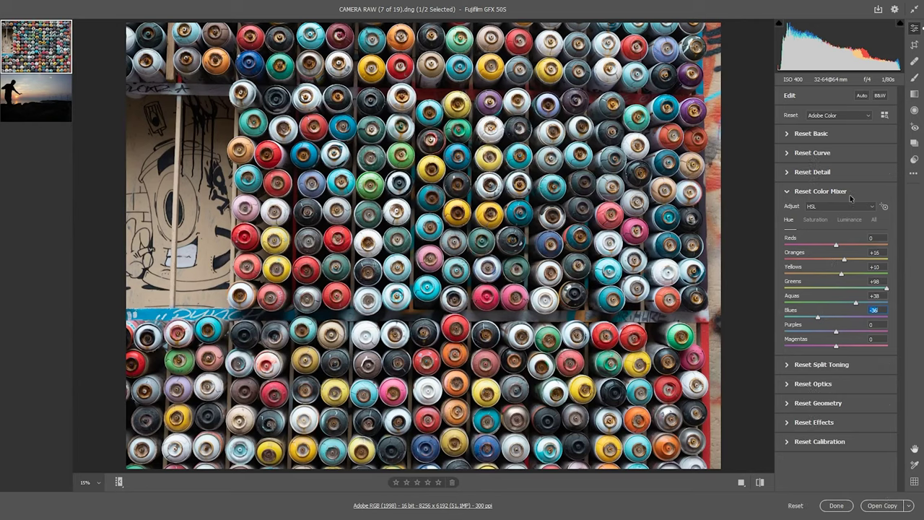
{"action": "left_click", "coordinate": [819, 192], "text": "alt"}
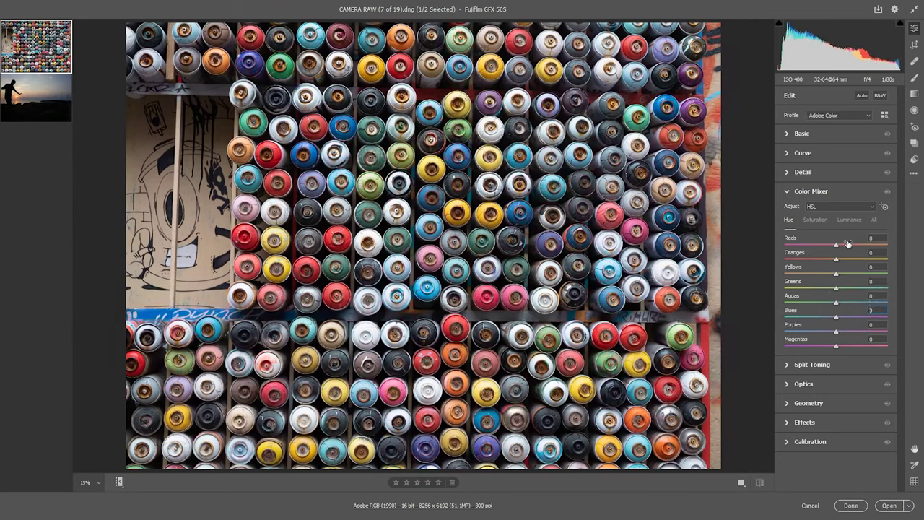
Step: Boost the Reds saturation in the Color Mixer, then Alt-reset all saturation values to 0
{"action": "left_click", "coordinate": [817, 219]}
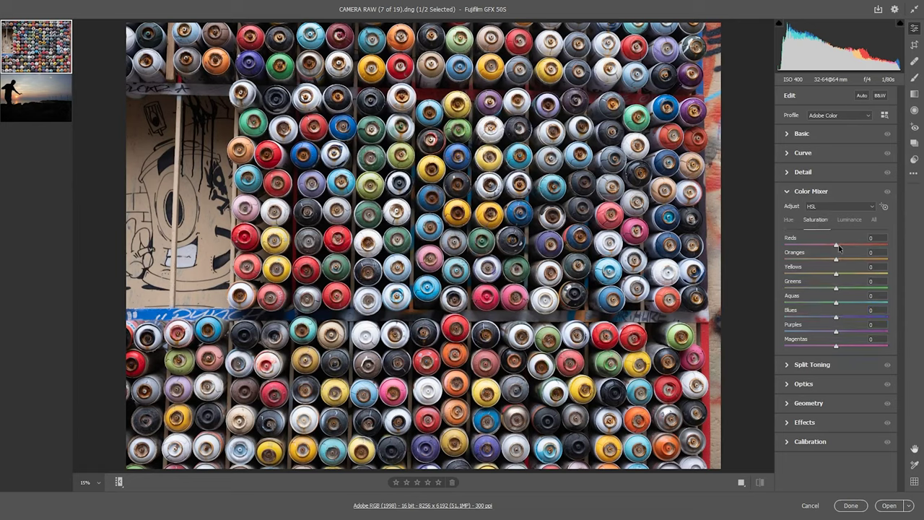
{"action": "mouse_move", "coordinate": [835, 245]}
{"action": "left_mouse_down"}
{"action": "mouse_move", "coordinate": [853, 247]}
{"action": "mouse_move", "coordinate": [816, 247]}
{"action": "mouse_move", "coordinate": [857, 246]}
{"action": "mouse_move", "coordinate": [801, 265]}
{"action": "mouse_move", "coordinate": [823, 261]}
{"action": "mouse_move", "coordinate": [814, 275]}
{"action": "mouse_move", "coordinate": [852, 291]}
{"action": "mouse_move", "coordinate": [829, 318]}
{"action": "mouse_move", "coordinate": [869, 322]}
{"action": "mouse_move", "coordinate": [850, 333]}
{"action": "mouse_move", "coordinate": [851, 345]}
{"action": "left_mouse_up"}
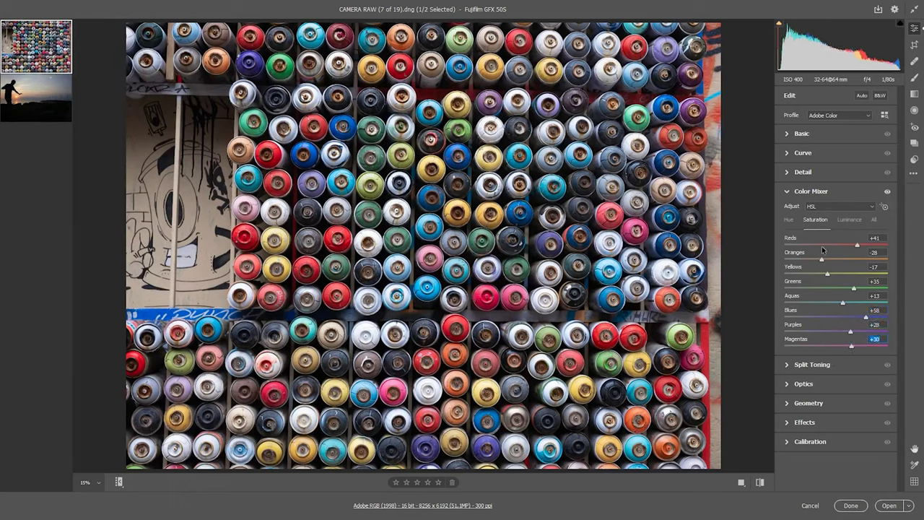
{"action": "key", "text": "alt"}
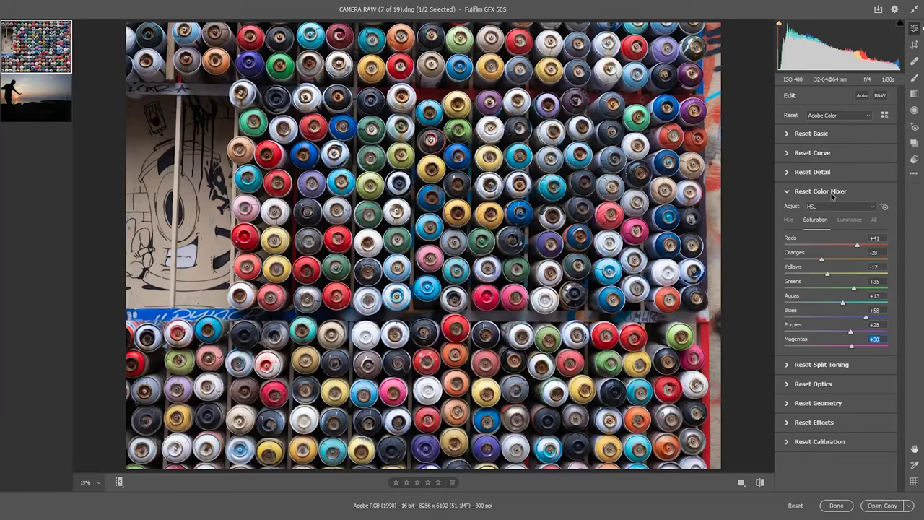
{"action": "left_click", "coordinate": [831, 192], "text": "alt"}
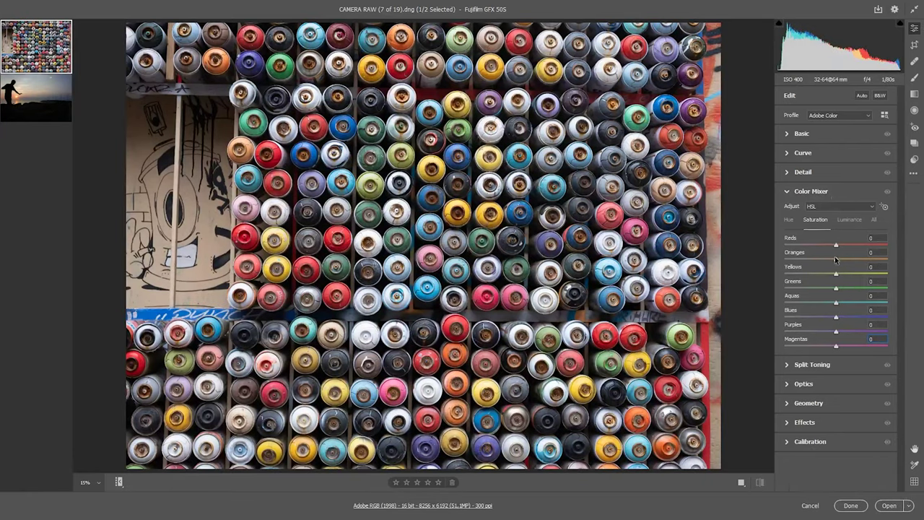
Step: Desaturate Oranges through Magentas to -100, push Reds to +100, then reset the Color Mixer
{"action": "left_click_drag", "start_coordinate": [836, 259], "coordinate": [750, 262]}
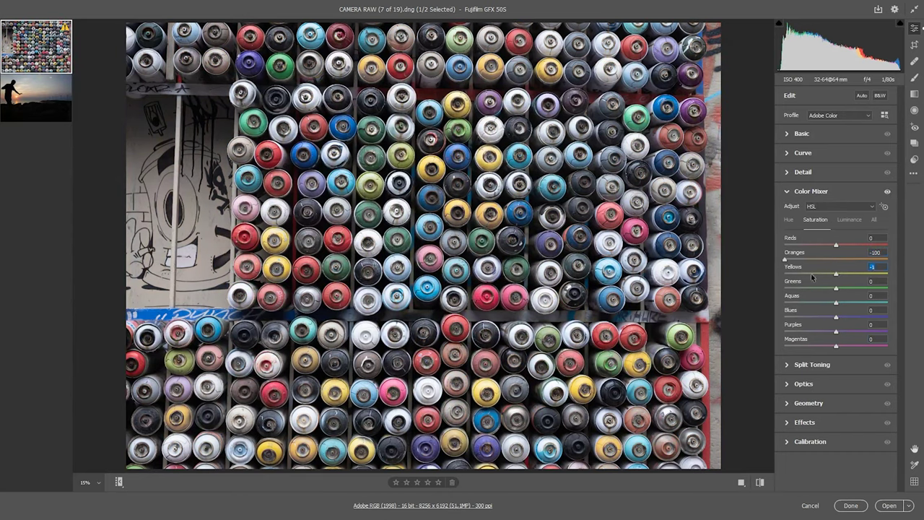
{"action": "left_click_drag", "start_coordinate": [836, 274], "coordinate": [723, 285]}
{"action": "left_click_drag", "start_coordinate": [836, 289], "coordinate": [746, 299]}
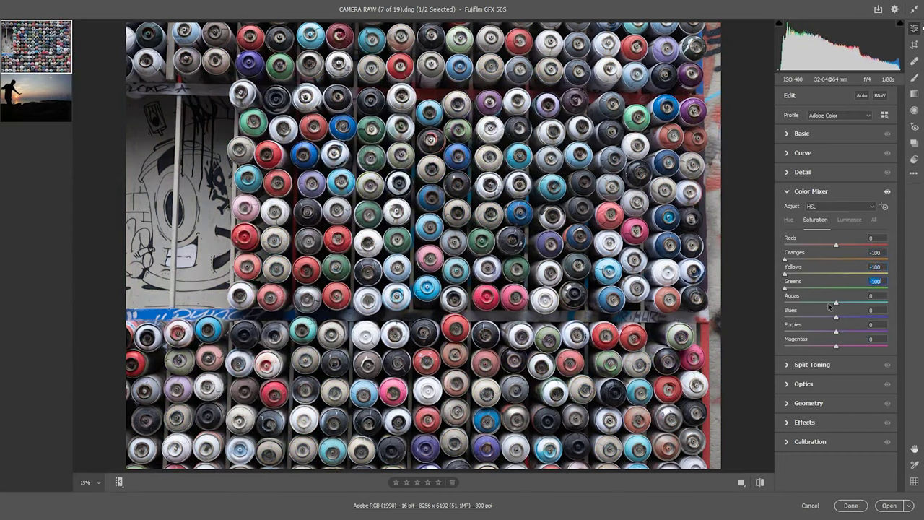
{"action": "left_click_drag", "start_coordinate": [836, 303], "coordinate": [740, 309]}
{"action": "left_click_drag", "start_coordinate": [836, 317], "coordinate": [745, 322]}
{"action": "left_click_drag", "start_coordinate": [832, 329], "coordinate": [719, 339]}
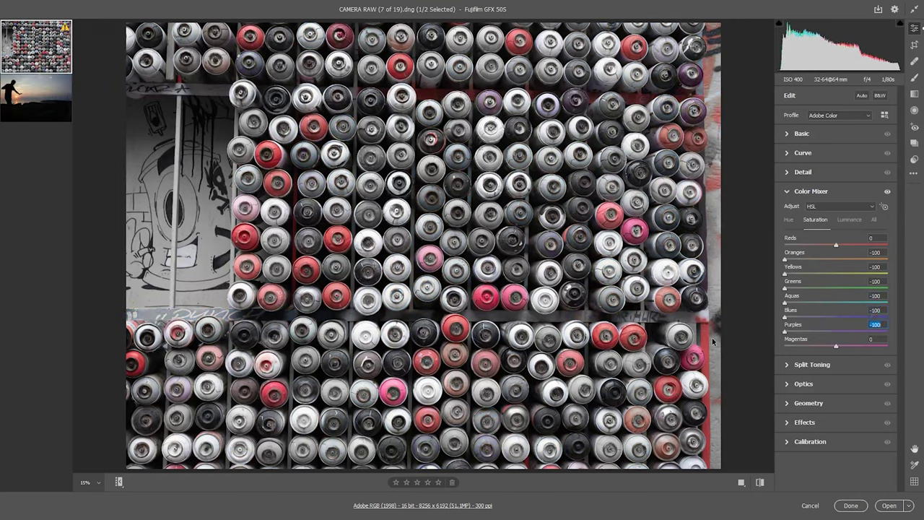
{"action": "left_click_drag", "start_coordinate": [836, 346], "coordinate": [743, 348]}
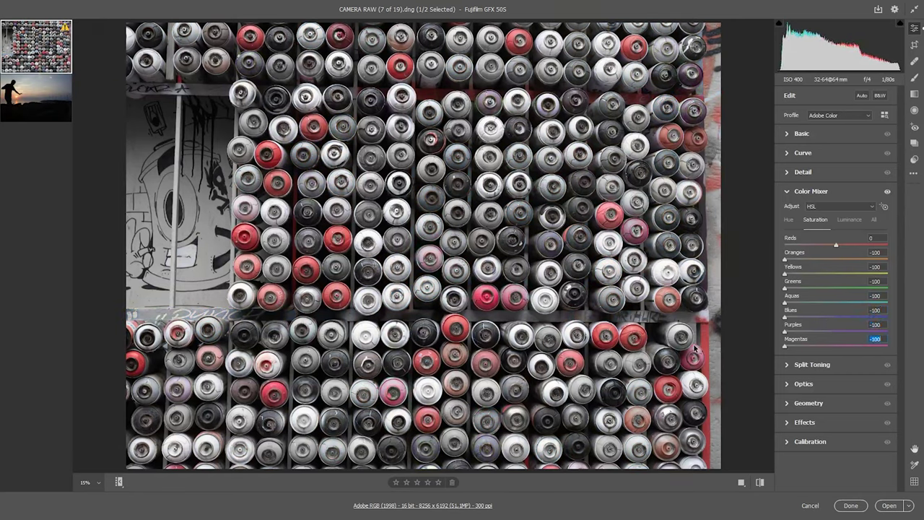
{"action": "left_click_drag", "start_coordinate": [837, 245], "coordinate": [922, 247]}
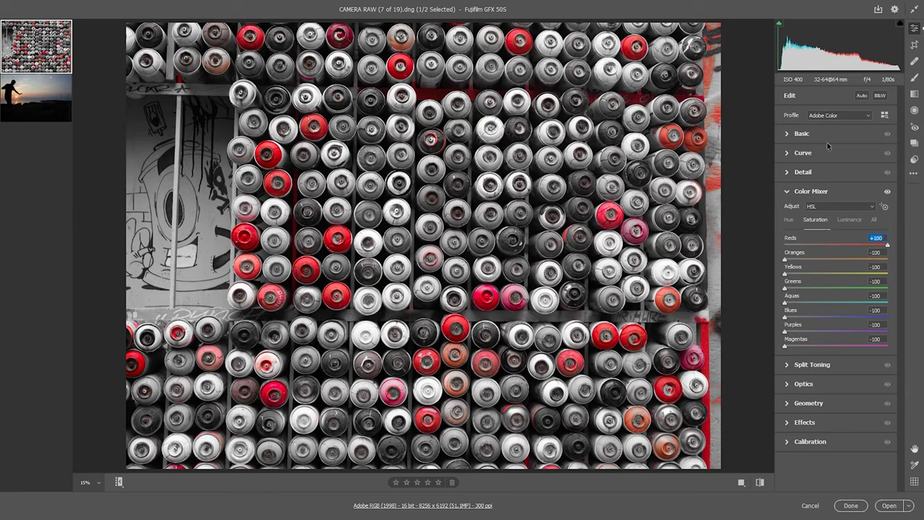
{"action": "left_click", "coordinate": [834, 192], "text": "alt"}
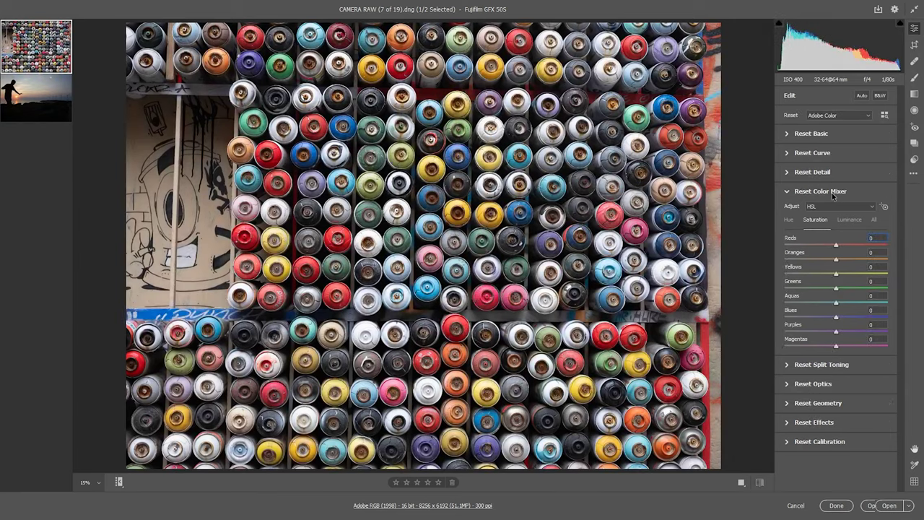
Step: Look through the HSL tabs and adjust Reds luminance, ending at +13
{"action": "left_click", "coordinate": [790, 221]}
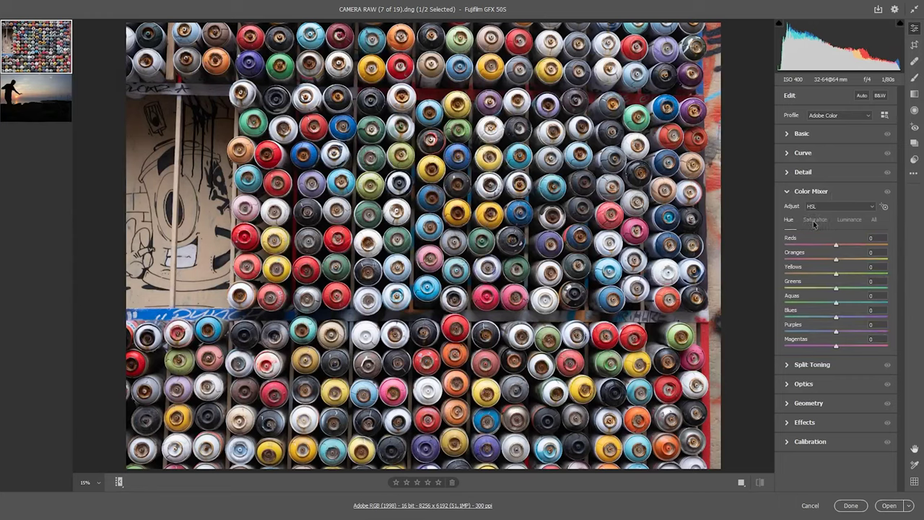
{"action": "left_click", "coordinate": [813, 221]}
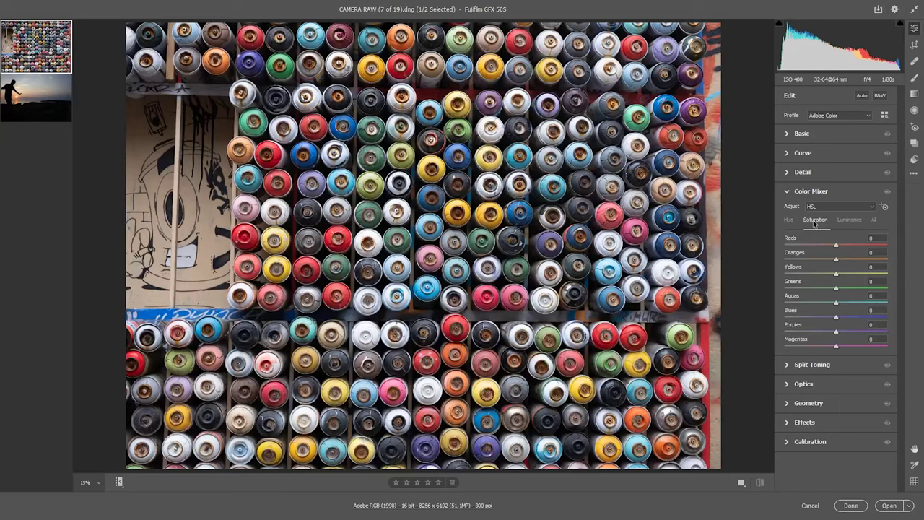
{"action": "left_click", "coordinate": [846, 221]}
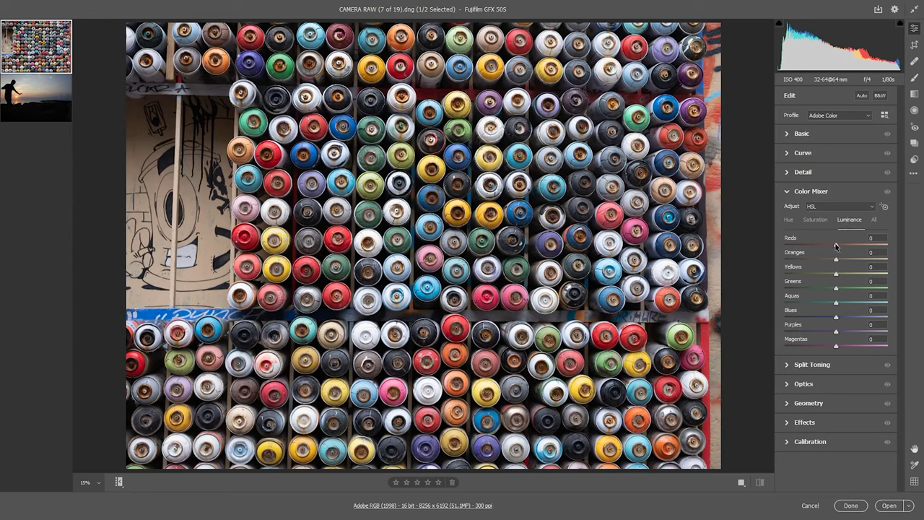
{"action": "left_click_drag", "start_coordinate": [835, 246], "coordinate": [813, 249]}
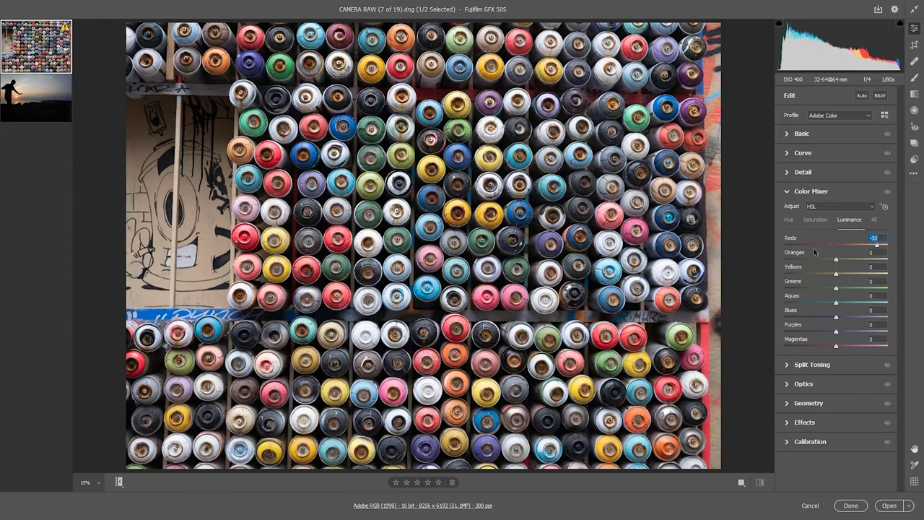
{"action": "mouse_move", "coordinate": [814, 249]}
{"action": "left_mouse_down"}
{"action": "mouse_move", "coordinate": [839, 250]}
{"action": "mouse_move", "coordinate": [836, 262]}
{"action": "mouse_move", "coordinate": [783, 261]}
{"action": "mouse_move", "coordinate": [854, 260]}
{"action": "left_mouse_up"}
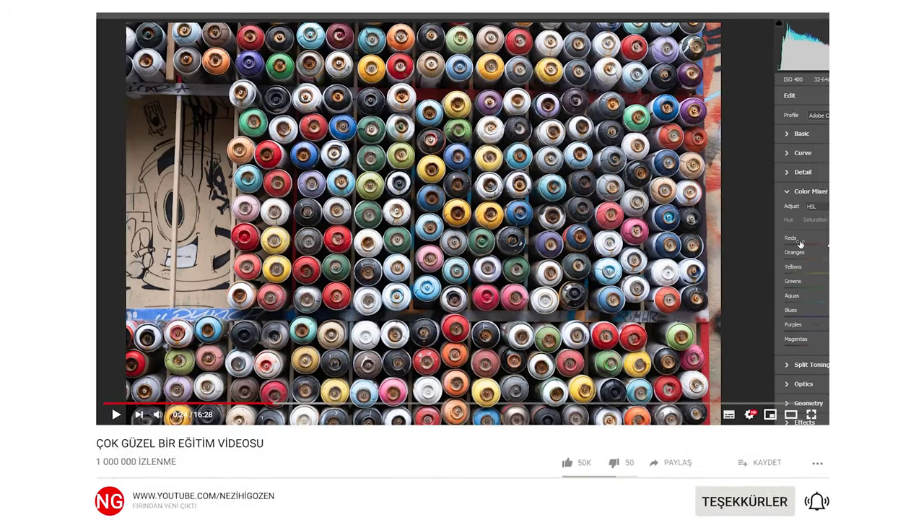
Step: Revisit the Hue, Saturation and Luminance tabs, then reset all luminance values to 0
{"action": "left_click", "coordinate": [789, 220]}
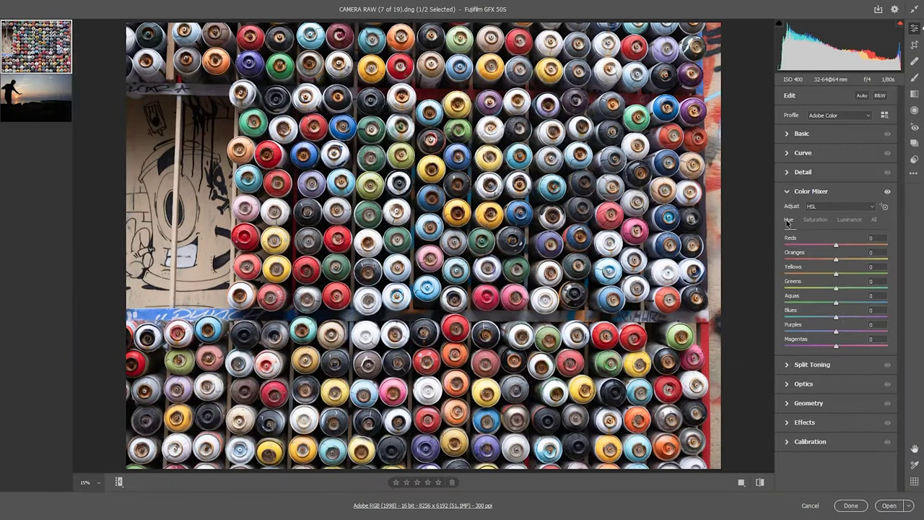
{"action": "left_click", "coordinate": [814, 223]}
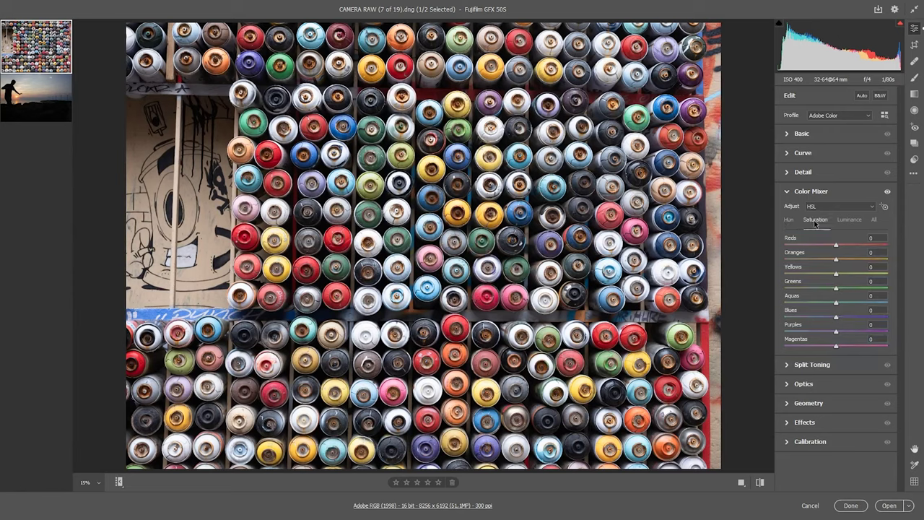
{"action": "left_click", "coordinate": [848, 221]}
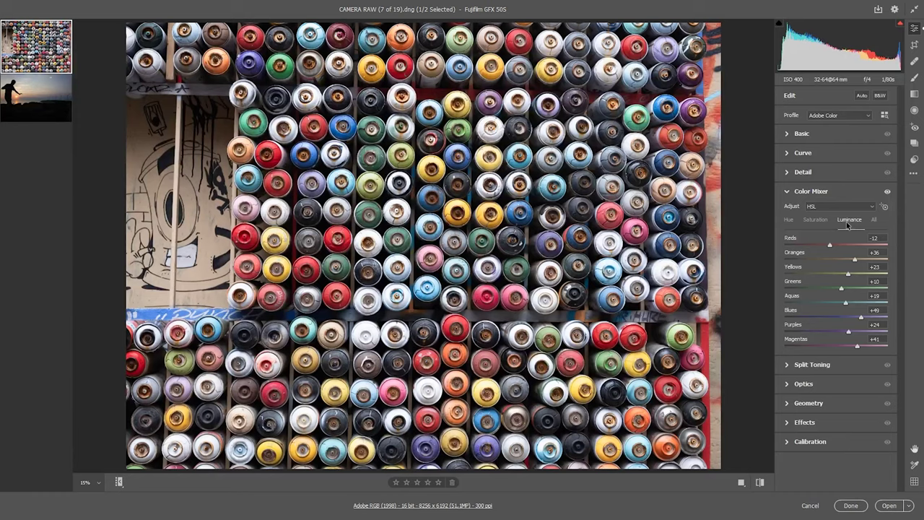
{"action": "left_click", "coordinate": [821, 192], "text": "alt"}
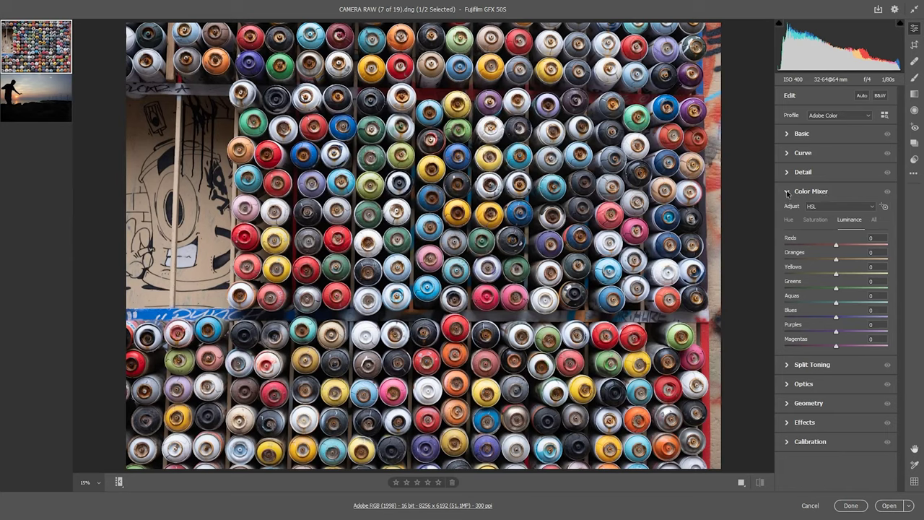
Step: Collapse Color Mixer, open the sunset photo OA52.cr2, and expand Split Toning
{"action": "left_click", "coordinate": [787, 192]}
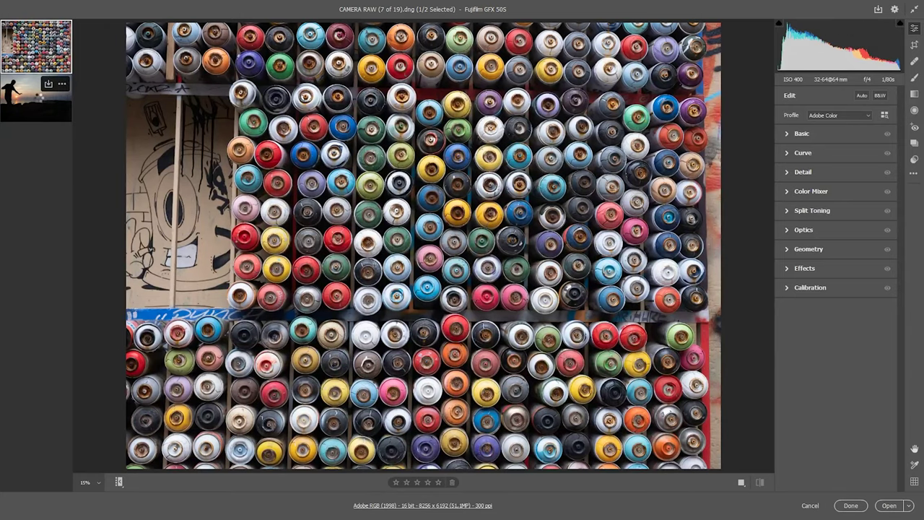
{"action": "left_click", "coordinate": [39, 100]}
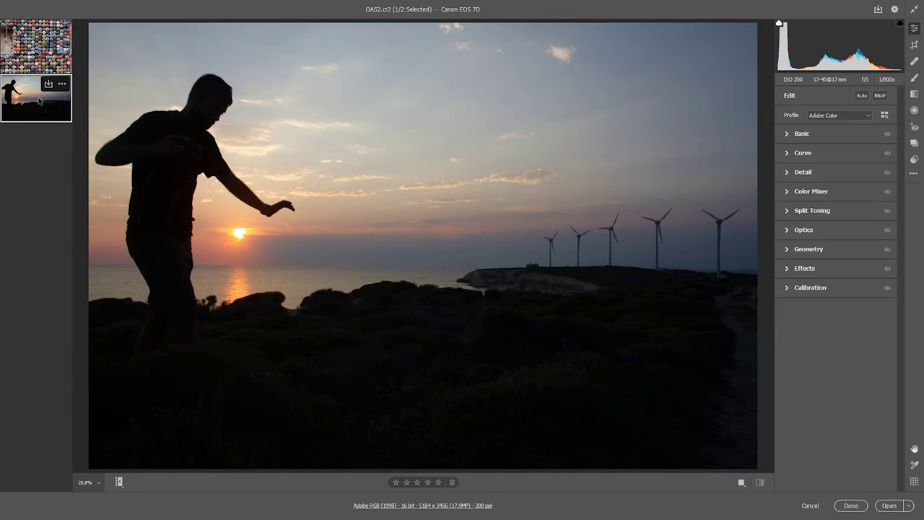
{"action": "left_click", "coordinate": [786, 211]}
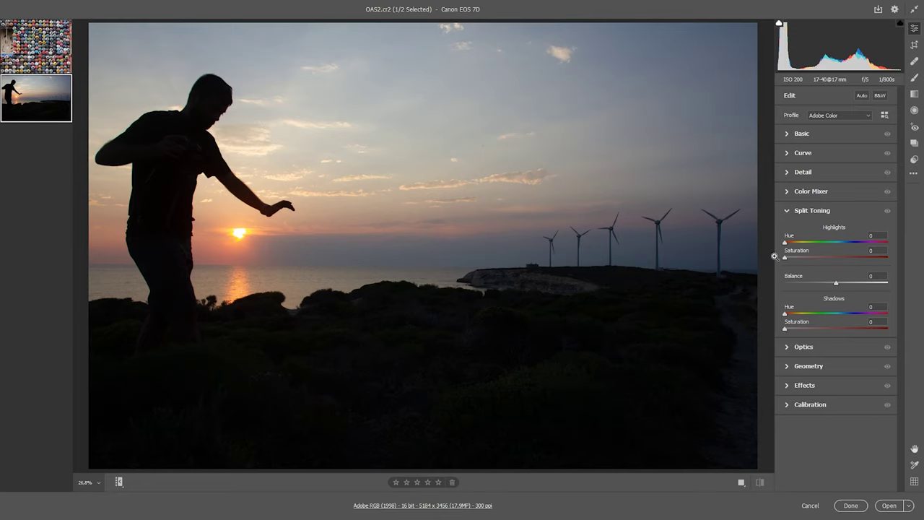
Step: Set the Split Toning highlight hue to 32 and raise its saturation
{"action": "mouse_move", "coordinate": [785, 243]}
{"action": "left_mouse_down"}
{"action": "mouse_move", "coordinate": [875, 243]}
{"action": "mouse_move", "coordinate": [793, 244]}
{"action": "left_mouse_up"}
{"action": "mouse_move", "coordinate": [791, 244]}
{"action": "left_mouse_down"}
{"action": "mouse_move", "coordinate": [788, 261]}
{"action": "mouse_move", "coordinate": [821, 260]}
{"action": "left_mouse_up"}
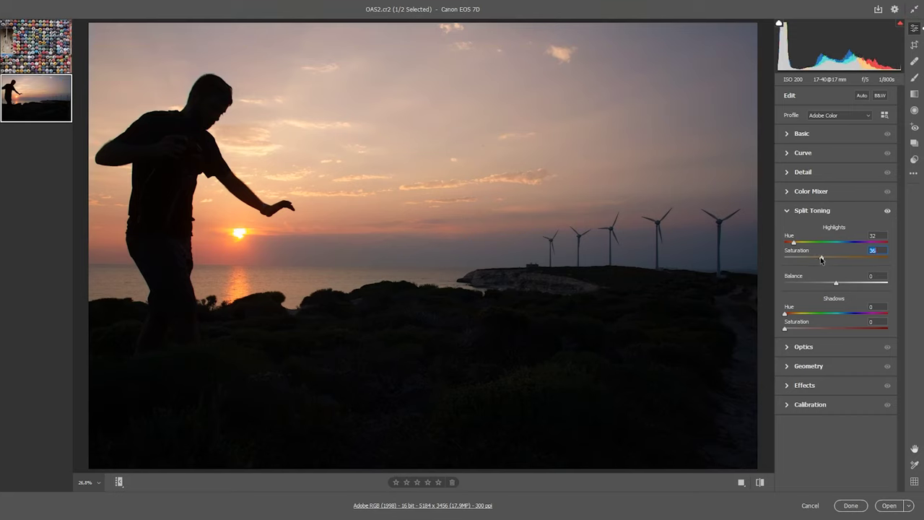
{"action": "left_click_drag", "start_coordinate": [821, 260], "coordinate": [857, 268]}
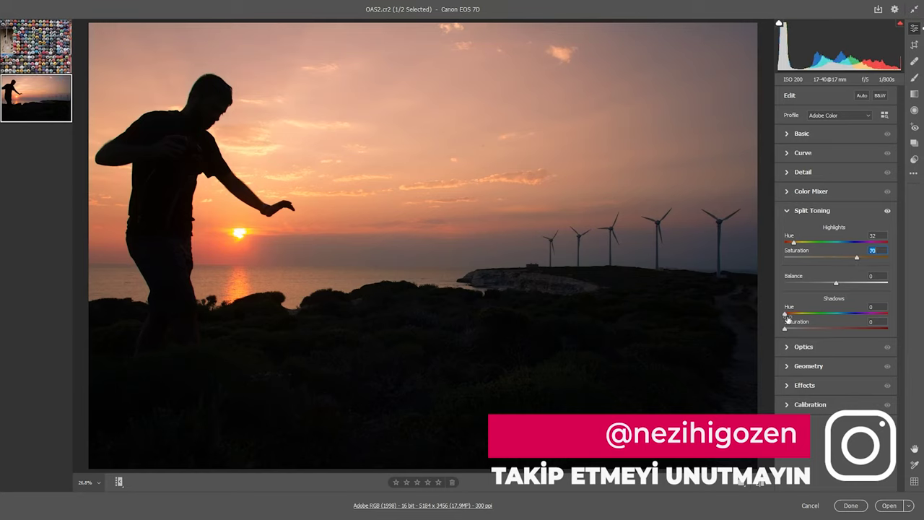
Step: Set shadows hue 37 and saturation 51, highlight saturation 83, and balance 17
{"action": "left_click_drag", "start_coordinate": [784, 313], "coordinate": [801, 314]}
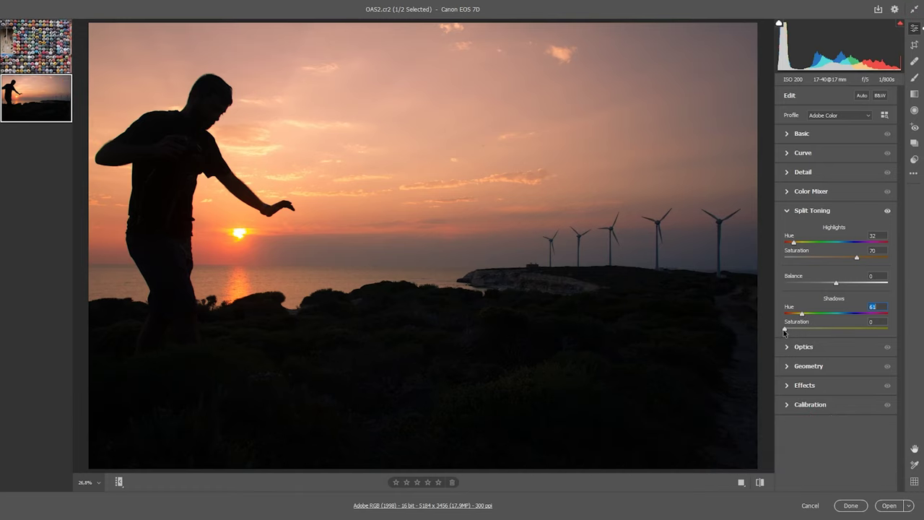
{"action": "left_click_drag", "start_coordinate": [785, 328], "coordinate": [840, 330]}
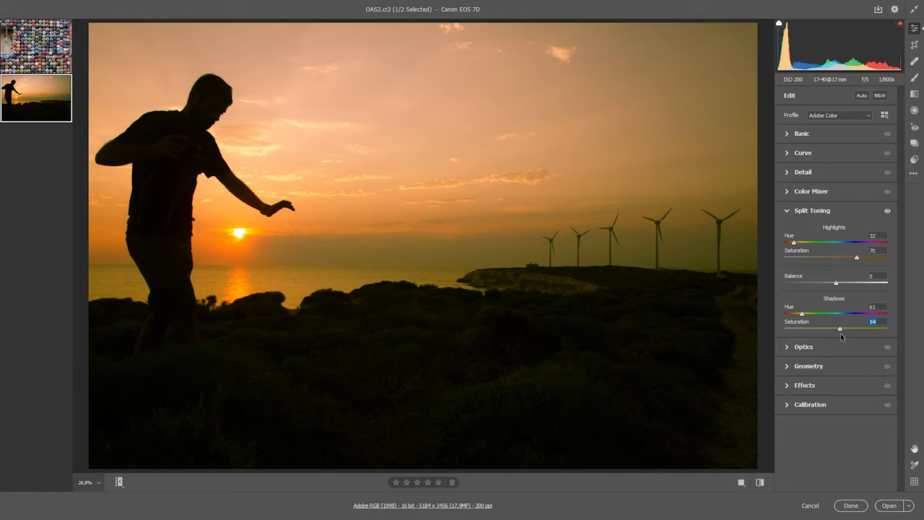
{"action": "left_click_drag", "start_coordinate": [802, 314], "coordinate": [794, 314]}
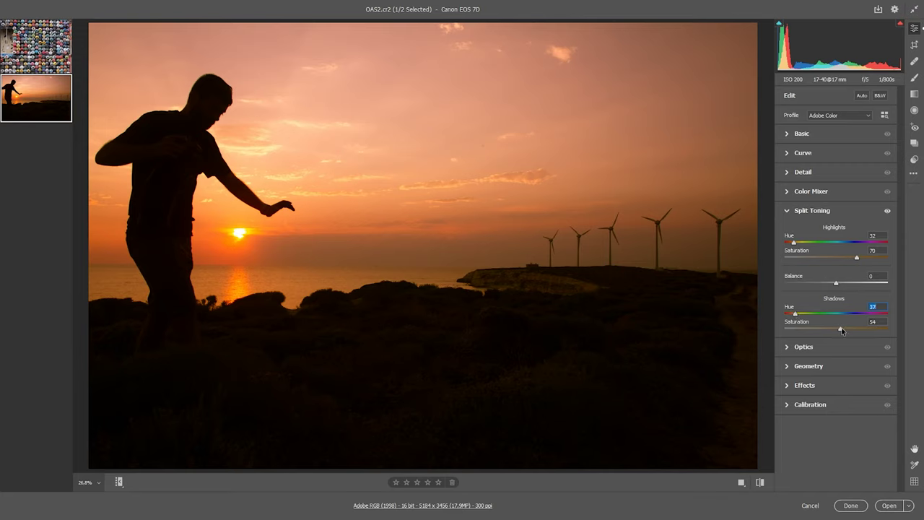
{"action": "left_click_drag", "start_coordinate": [841, 331], "coordinate": [837, 332]}
{"action": "mouse_move", "coordinate": [856, 257]}
{"action": "left_mouse_down"}
{"action": "mouse_move", "coordinate": [833, 259]}
{"action": "mouse_move", "coordinate": [856, 258]}
{"action": "left_mouse_up"}
{"action": "mouse_move", "coordinate": [835, 283]}
{"action": "left_mouse_down"}
{"action": "mouse_move", "coordinate": [818, 284]}
{"action": "mouse_move", "coordinate": [853, 287]}
{"action": "mouse_move", "coordinate": [816, 287]}
{"action": "mouse_move", "coordinate": [859, 292]}
{"action": "mouse_move", "coordinate": [844, 290]}
{"action": "left_mouse_up"}
Step: Compare the sunset before and after with Q, then flip between the spray-can and sunset photos
{"action": "key", "text": "q"}
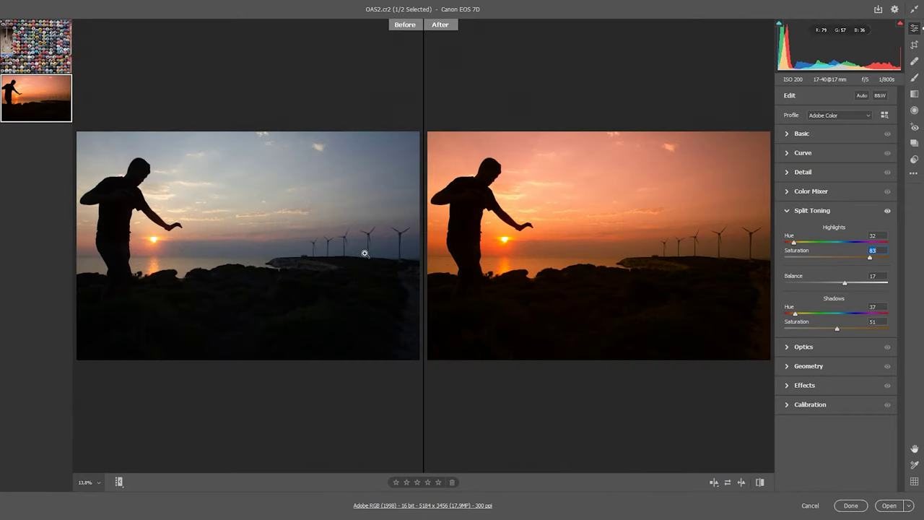
{"action": "key", "text": "q"}
{"action": "key", "text": "q"}
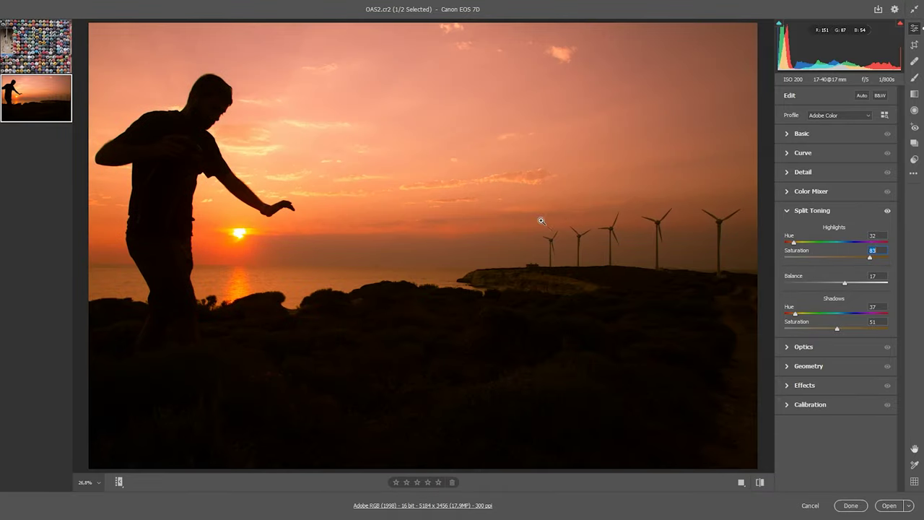
{"action": "mouse_move", "coordinate": [36, 46]}
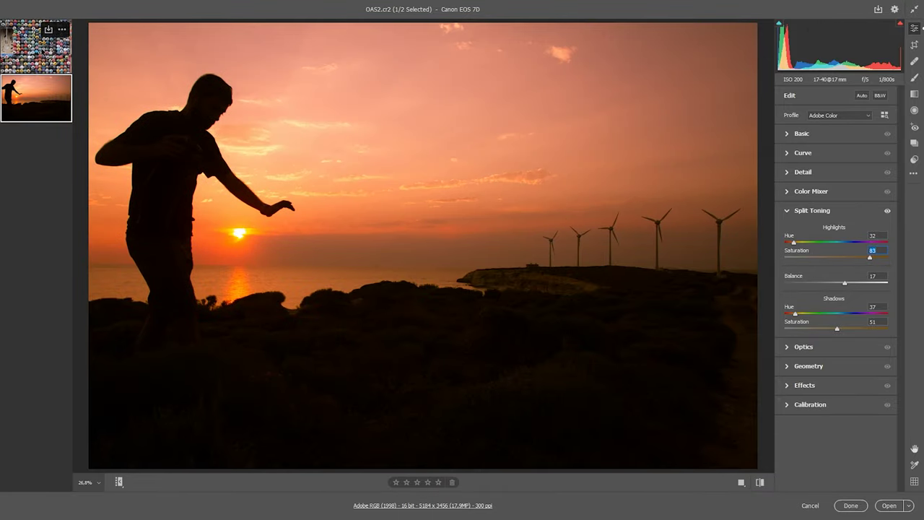
{"action": "left_click", "coordinate": [33, 54]}
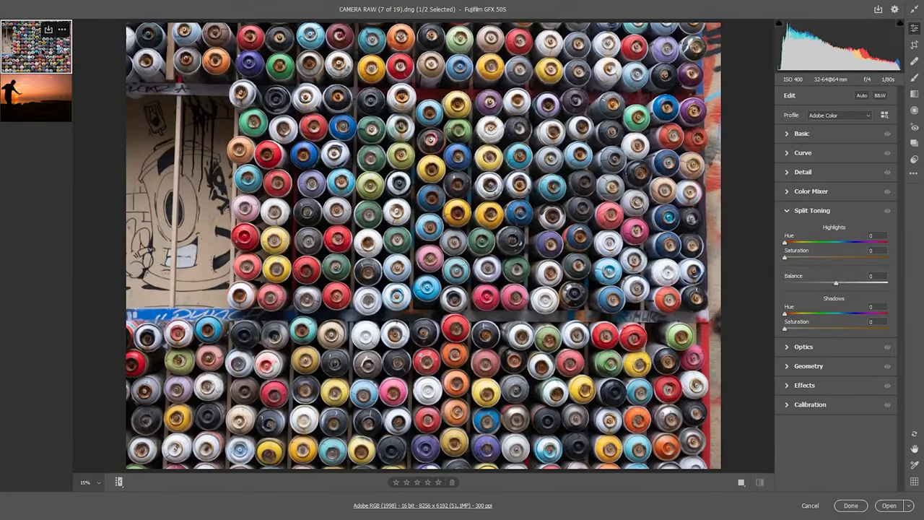
{"action": "left_click", "coordinate": [791, 210]}
{"action": "left_click", "coordinate": [787, 191]}
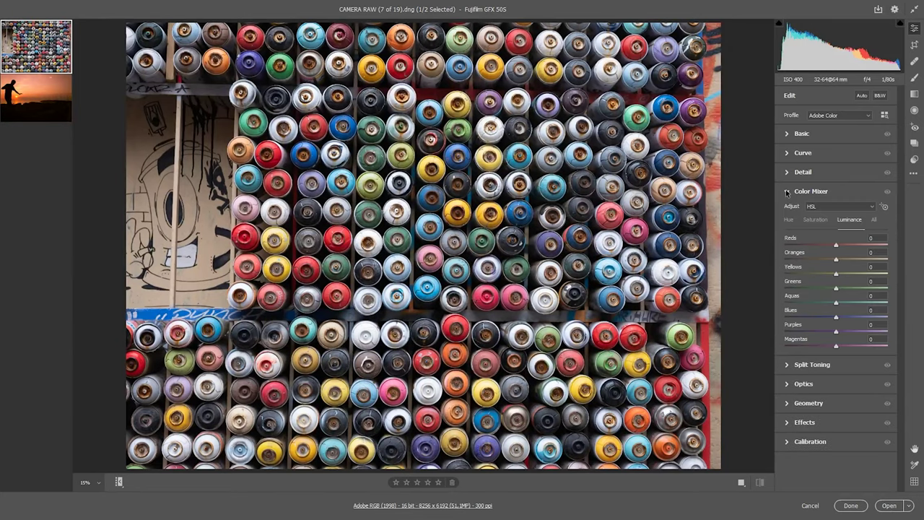
{"action": "left_click", "coordinate": [786, 191]}
{"action": "mouse_move", "coordinate": [37, 98]}
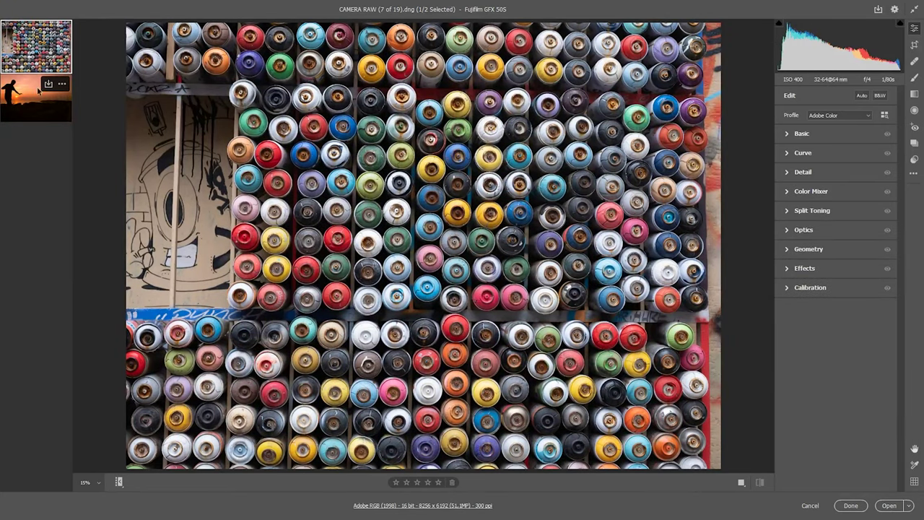
{"action": "left_click", "coordinate": [39, 90]}
{"action": "left_click", "coordinate": [787, 211]}
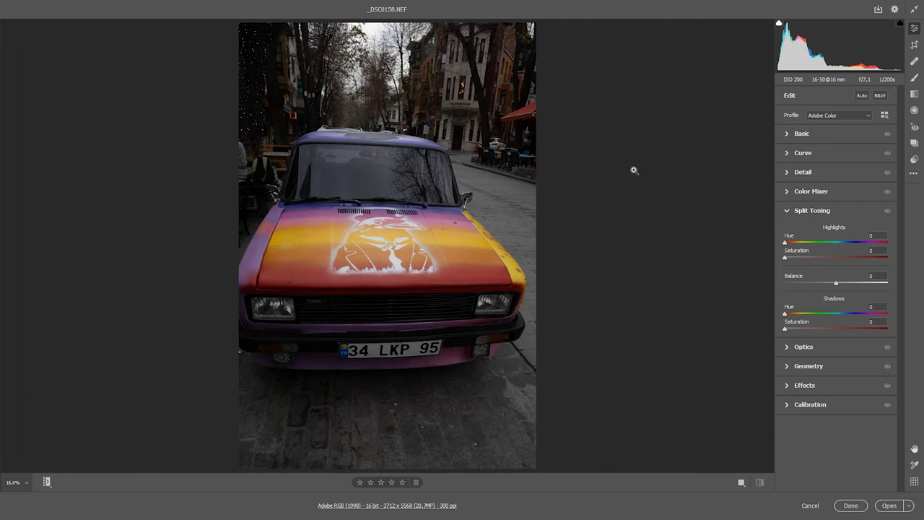
Step: Set the car photo's white balance to Cloudy and Temperature to 7000
{"action": "left_click", "coordinate": [790, 134]}
{"action": "left_click", "coordinate": [851, 149]}
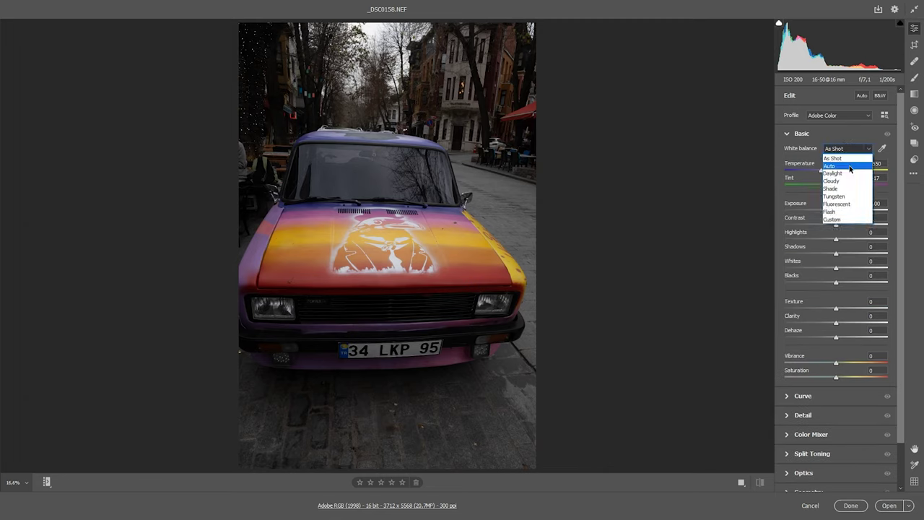
{"action": "left_click", "coordinate": [850, 168]}
{"action": "left_click", "coordinate": [846, 149]}
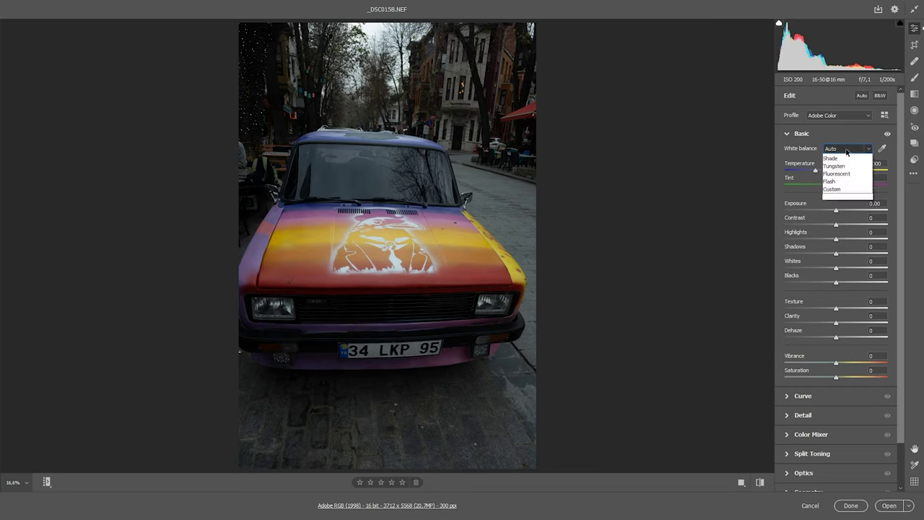
{"action": "left_click", "coordinate": [847, 182]}
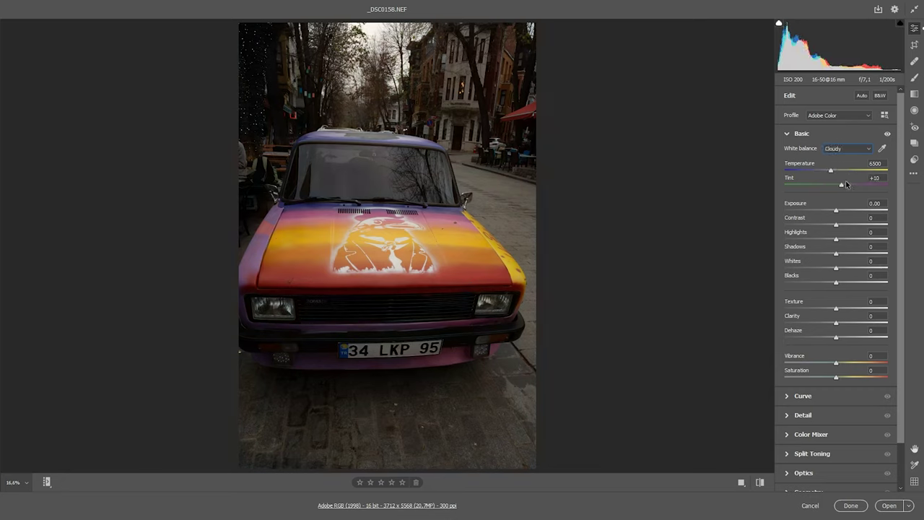
{"action": "left_click_drag", "start_coordinate": [830, 170], "coordinate": [836, 171]}
Step: Raise Vibrance to +25, Saturation to +12, Shadows to +79 and Blacks to +64
{"action": "left_click", "coordinate": [849, 362]}
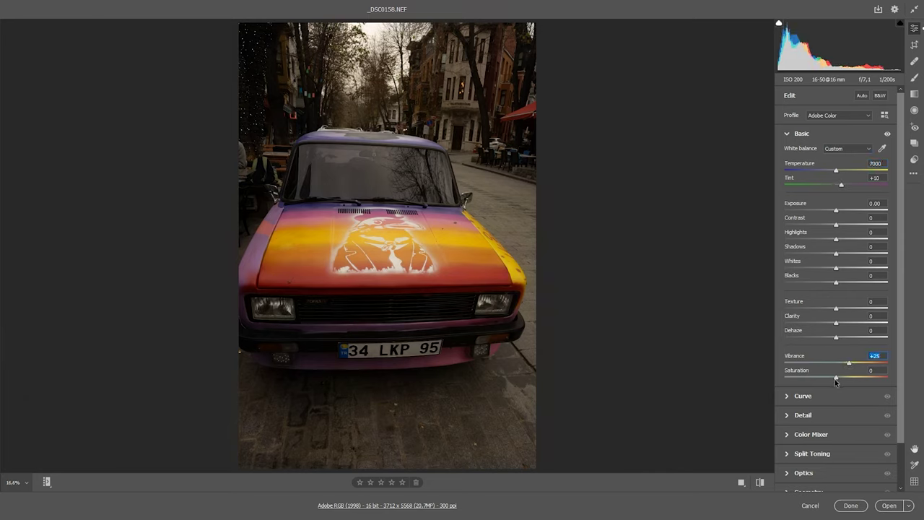
{"action": "left_click_drag", "start_coordinate": [836, 379], "coordinate": [840, 378]}
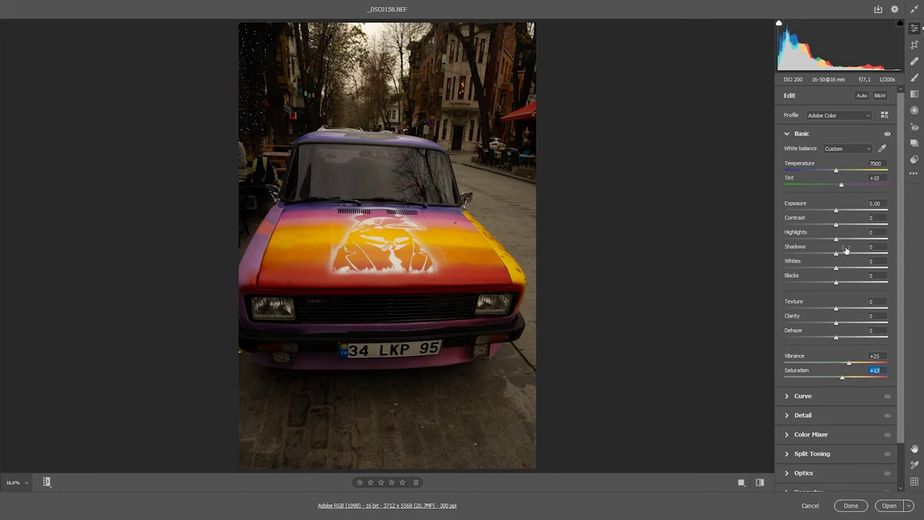
{"action": "left_click_drag", "start_coordinate": [836, 254], "coordinate": [876, 255]}
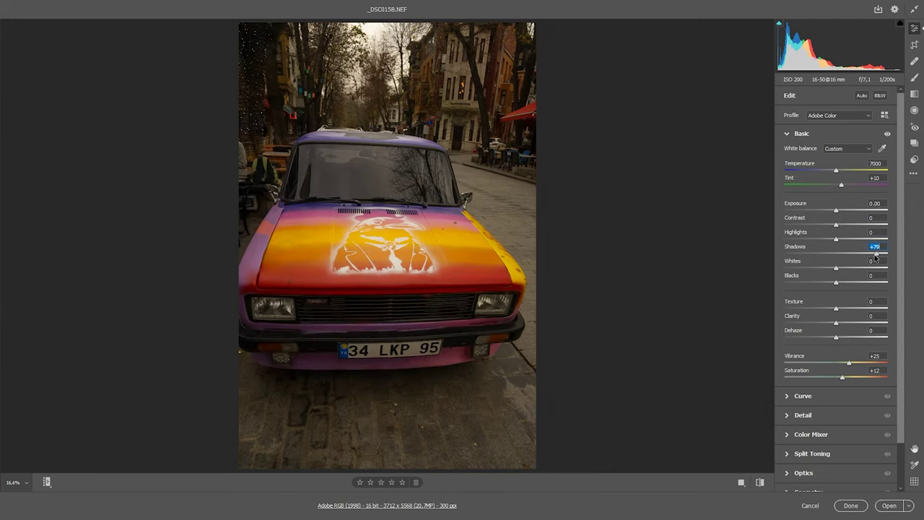
{"action": "left_click_drag", "start_coordinate": [837, 282], "coordinate": [872, 287]}
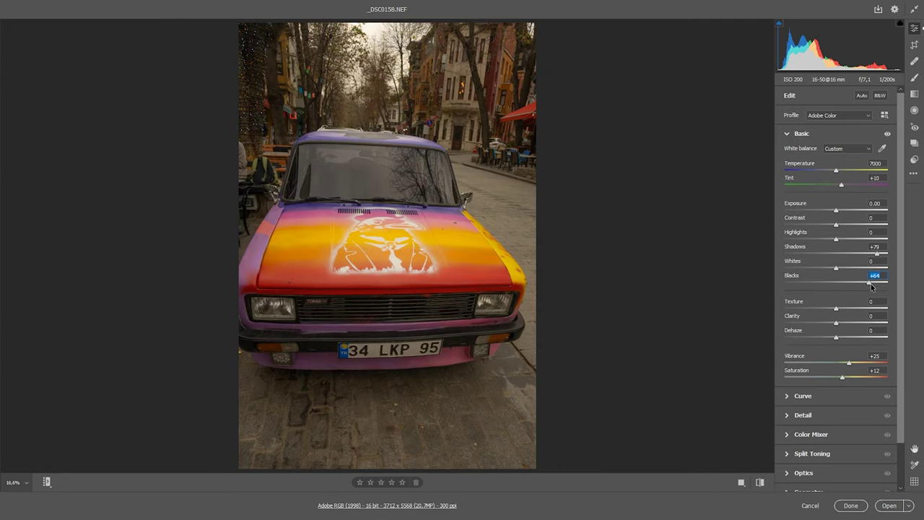
Step: On the Color Mixer Hue tab, set Reds -30, Oranges -19, Yellows +32, Purples +32, Magentas +33
{"action": "left_click", "coordinate": [788, 435]}
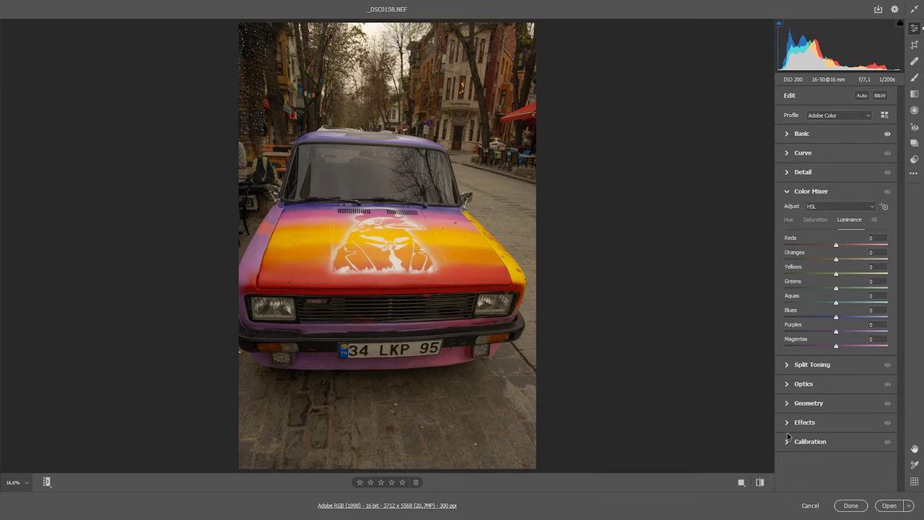
{"action": "left_click", "coordinate": [789, 220]}
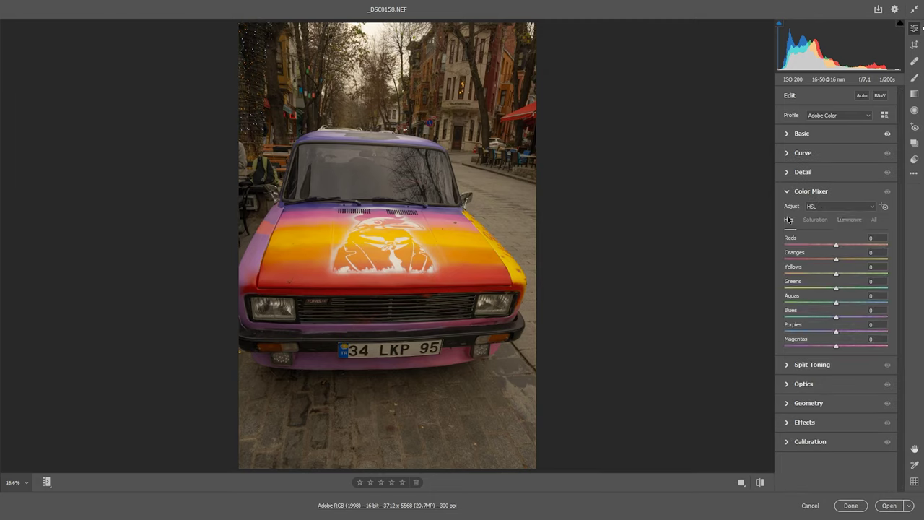
{"action": "mouse_move", "coordinate": [836, 245]}
{"action": "left_mouse_down"}
{"action": "mouse_move", "coordinate": [804, 246]}
{"action": "mouse_move", "coordinate": [820, 247]}
{"action": "left_mouse_up"}
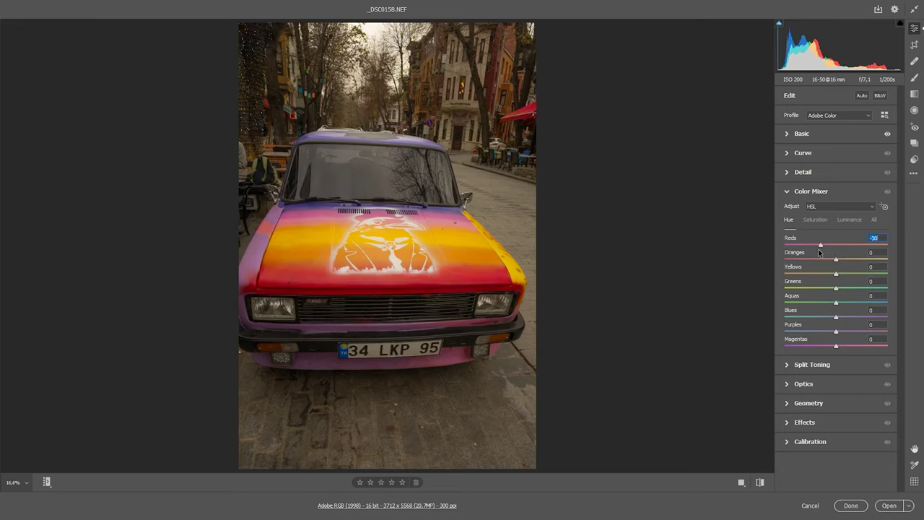
{"action": "mouse_move", "coordinate": [836, 259]}
{"action": "left_mouse_down"}
{"action": "mouse_move", "coordinate": [827, 261]}
{"action": "mouse_move", "coordinate": [855, 276]}
{"action": "left_mouse_up"}
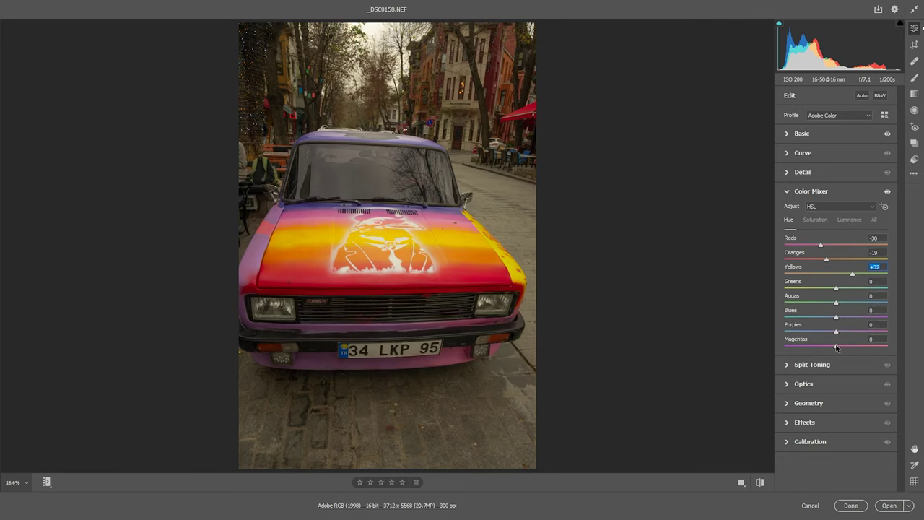
{"action": "mouse_move", "coordinate": [836, 347]}
{"action": "left_mouse_down"}
{"action": "mouse_move", "coordinate": [810, 345]}
{"action": "mouse_move", "coordinate": [853, 347]}
{"action": "mouse_move", "coordinate": [800, 331]}
{"action": "mouse_move", "coordinate": [853, 333]}
{"action": "left_mouse_up"}
Step: On the Saturation tab, raise reds and purples and set Greens, Aquas and Blues to -100
{"action": "left_click", "coordinate": [815, 220]}
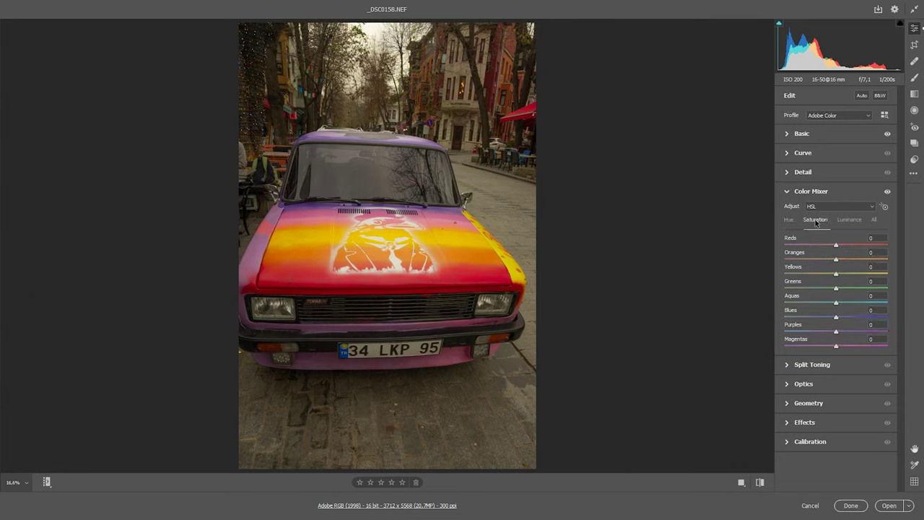
{"action": "mouse_move", "coordinate": [838, 249]}
{"action": "left_mouse_down"}
{"action": "mouse_move", "coordinate": [850, 248]}
{"action": "mouse_move", "coordinate": [852, 275]}
{"action": "left_mouse_up"}
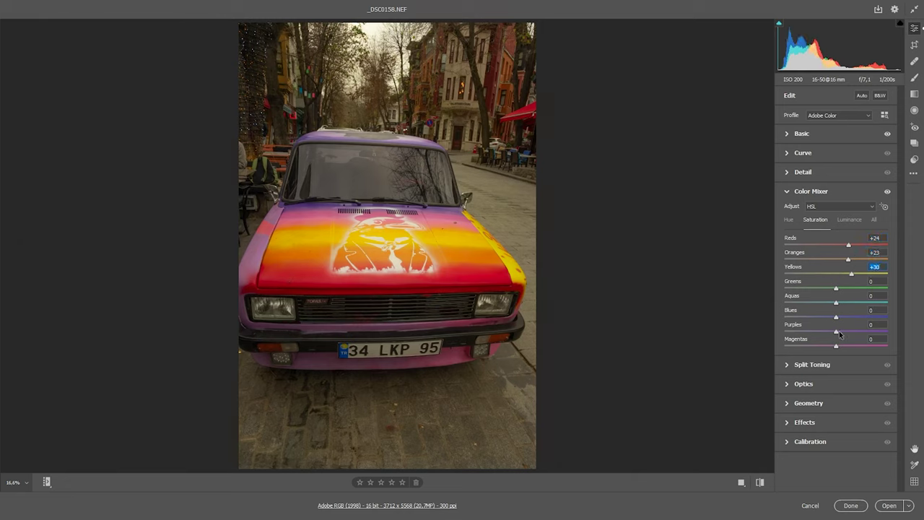
{"action": "mouse_move", "coordinate": [836, 331]}
{"action": "left_mouse_down"}
{"action": "mouse_move", "coordinate": [850, 331]}
{"action": "mouse_move", "coordinate": [852, 346]}
{"action": "left_mouse_up"}
{"action": "left_click_drag", "start_coordinate": [837, 289], "coordinate": [697, 282]}
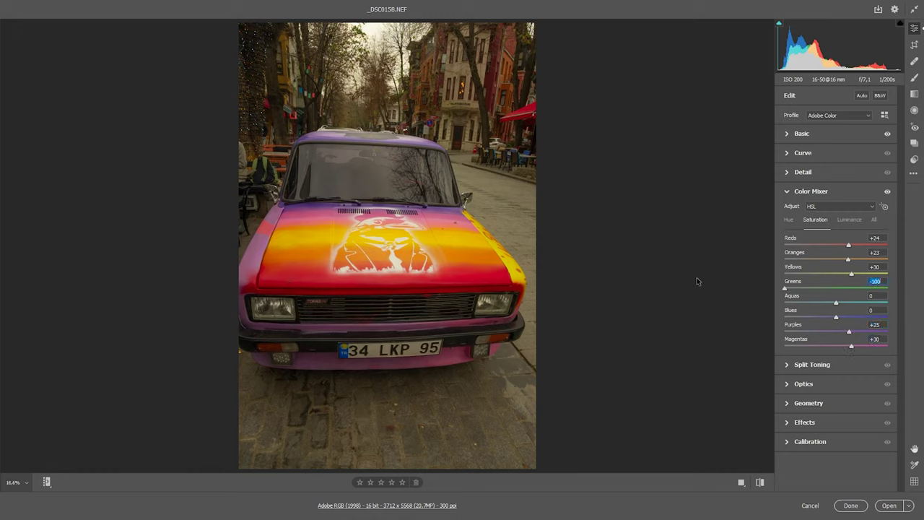
{"action": "left_click_drag", "start_coordinate": [836, 302], "coordinate": [733, 302]}
{"action": "left_click_drag", "start_coordinate": [837, 317], "coordinate": [683, 318]}
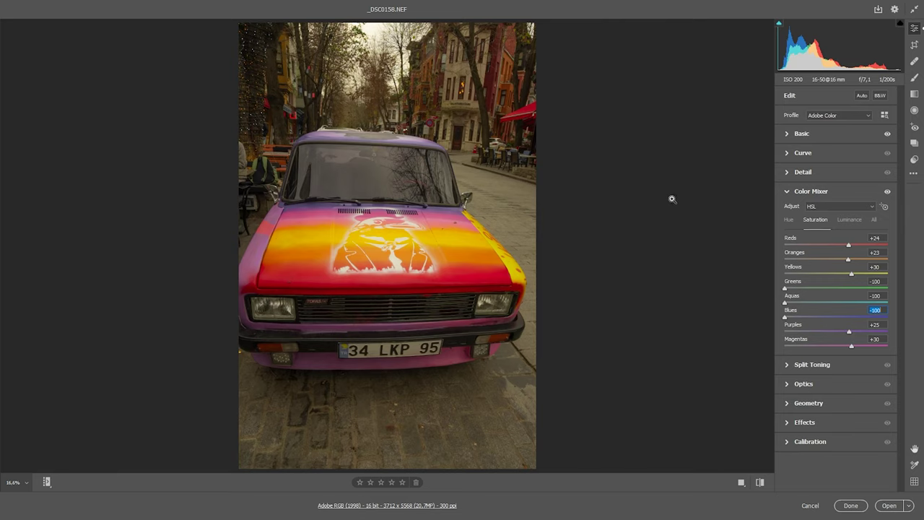
Step: Mute oranges and yellows with the targeted adjustment tool, then raise Reds saturation to +52
{"action": "left_click", "coordinate": [885, 207]}
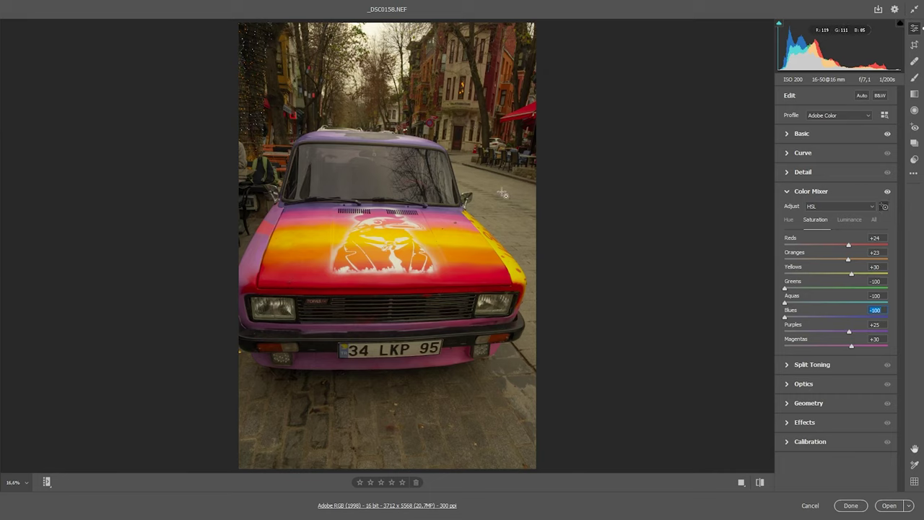
{"action": "left_click_drag", "start_coordinate": [503, 194], "coordinate": [511, 232]}
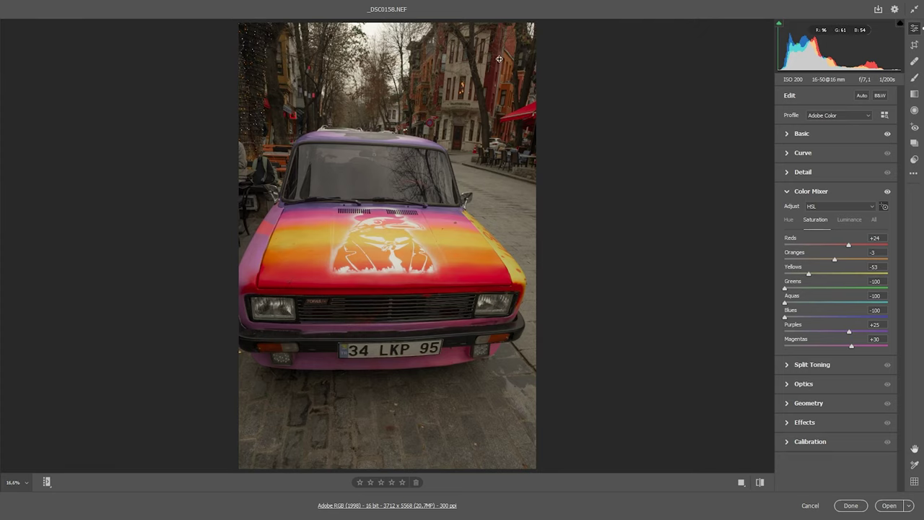
{"action": "mouse_move", "coordinate": [501, 61]}
{"action": "left_mouse_down"}
{"action": "mouse_move", "coordinate": [498, 82]}
{"action": "mouse_move", "coordinate": [501, 65]}
{"action": "left_mouse_up"}
{"action": "left_click", "coordinate": [863, 246]}
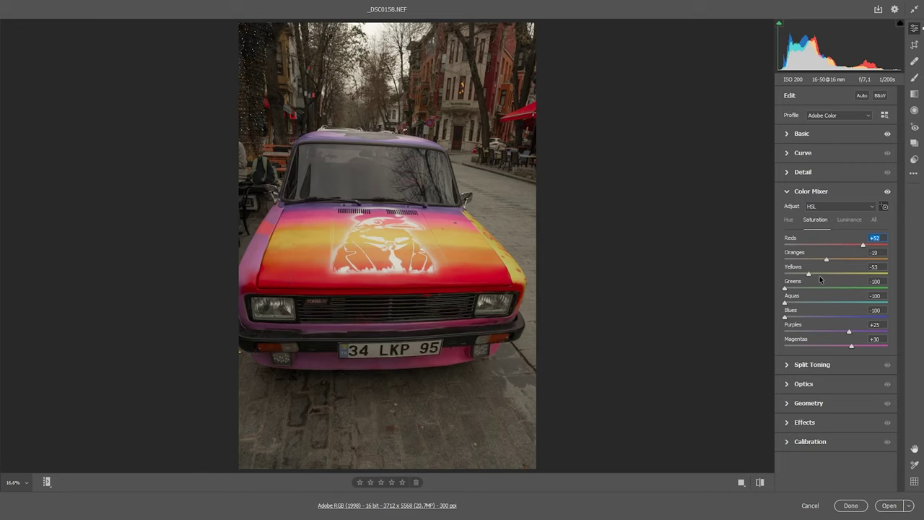
Step: Compare before and after views, then apply the Adobe Vivid profile
{"action": "key", "text": "q"}
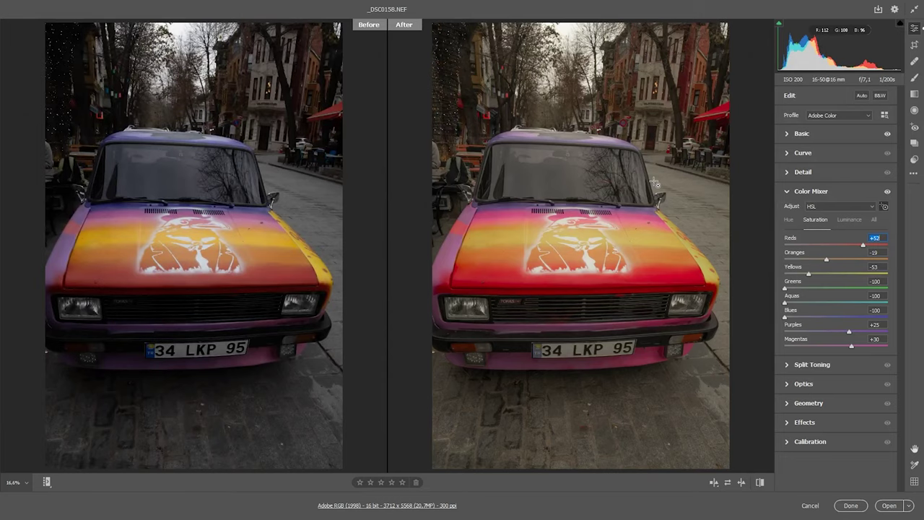
{"action": "key", "text": "q"}
{"action": "key", "text": "q"}
{"action": "key", "text": "q"}
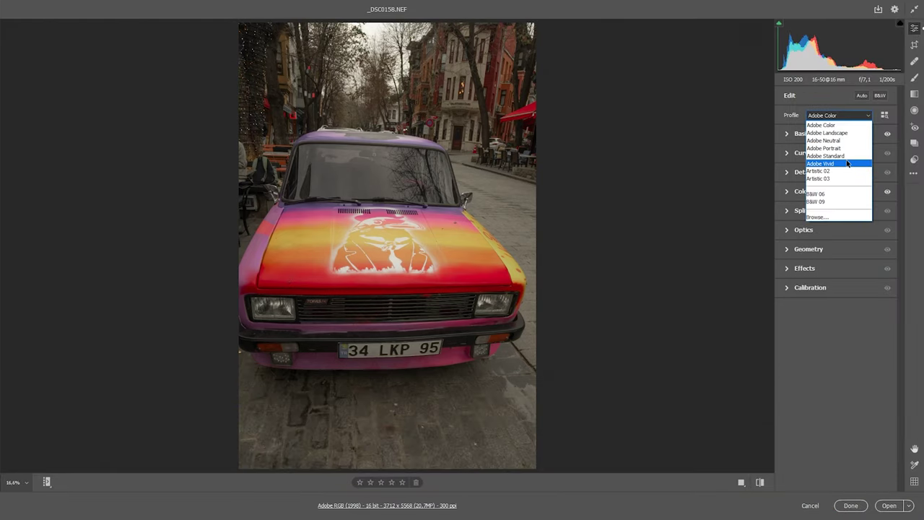
{"action": "left_click", "coordinate": [847, 163]}
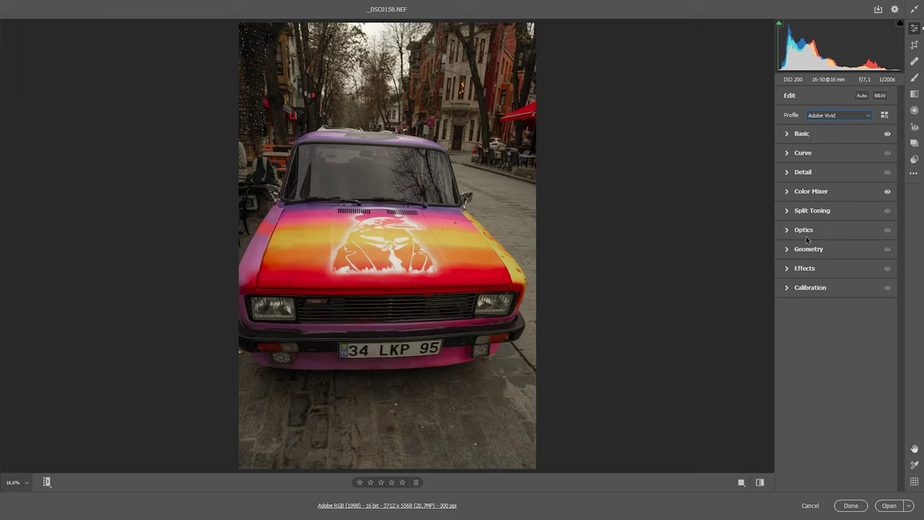
Step: Toggle the Color Mixer adjustments off to compare, leaving them enabled
{"action": "left_click", "coordinate": [888, 192]}
{"action": "left_click", "coordinate": [888, 192]}
{"action": "left_click", "coordinate": [888, 192]}
Step: Set Split Toning highlights to hue 40, saturation 67 and shadows to hue 207, saturation 35
{"action": "left_click", "coordinate": [787, 211]}
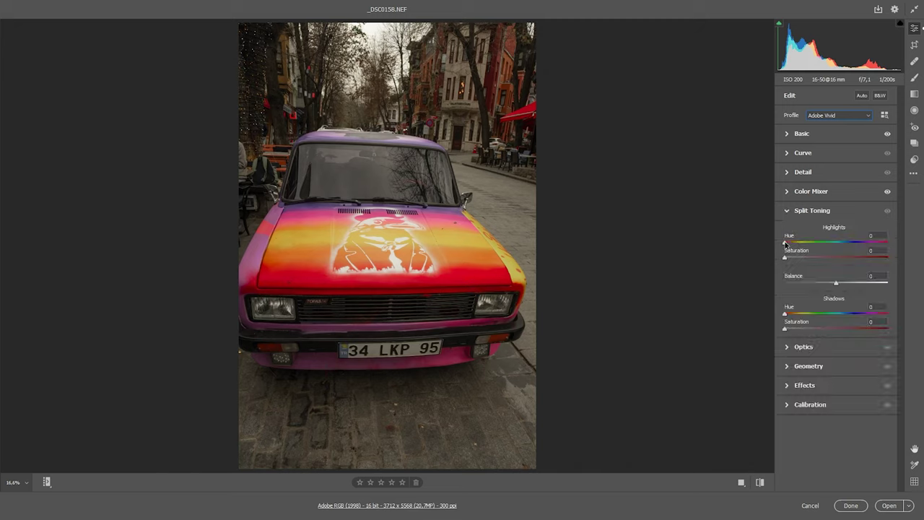
{"action": "mouse_move", "coordinate": [785, 242]}
{"action": "left_mouse_down"}
{"action": "mouse_move", "coordinate": [794, 243]}
{"action": "mouse_move", "coordinate": [792, 259]}
{"action": "mouse_move", "coordinate": [809, 261]}
{"action": "left_mouse_up"}
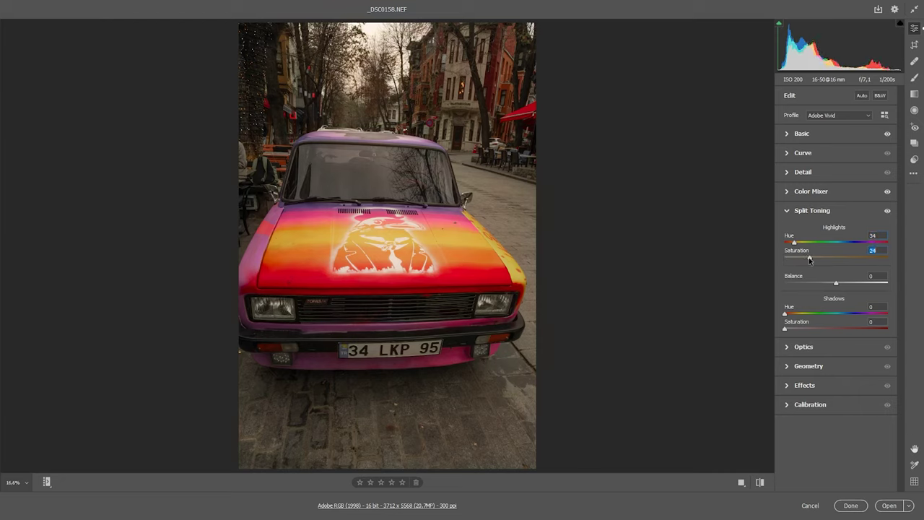
{"action": "mouse_move", "coordinate": [785, 315]}
{"action": "left_mouse_down"}
{"action": "mouse_move", "coordinate": [840, 319]}
{"action": "mouse_move", "coordinate": [811, 333]}
{"action": "left_mouse_up"}
{"action": "left_click_drag", "start_coordinate": [807, 258], "coordinate": [842, 259]}
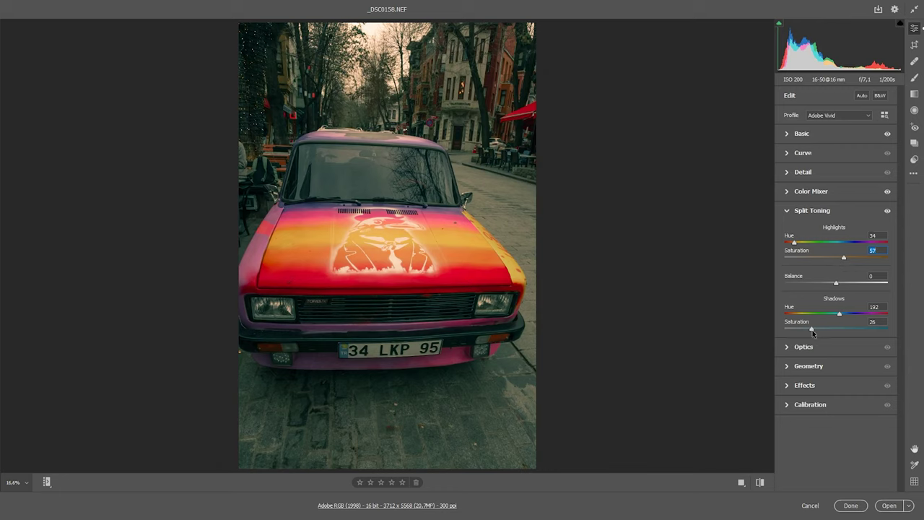
{"action": "left_click_drag", "start_coordinate": [811, 329], "coordinate": [844, 314]}
{"action": "left_click_drag", "start_coordinate": [846, 261], "coordinate": [855, 260]}
{"action": "left_click_drag", "start_coordinate": [794, 244], "coordinate": [796, 247]}
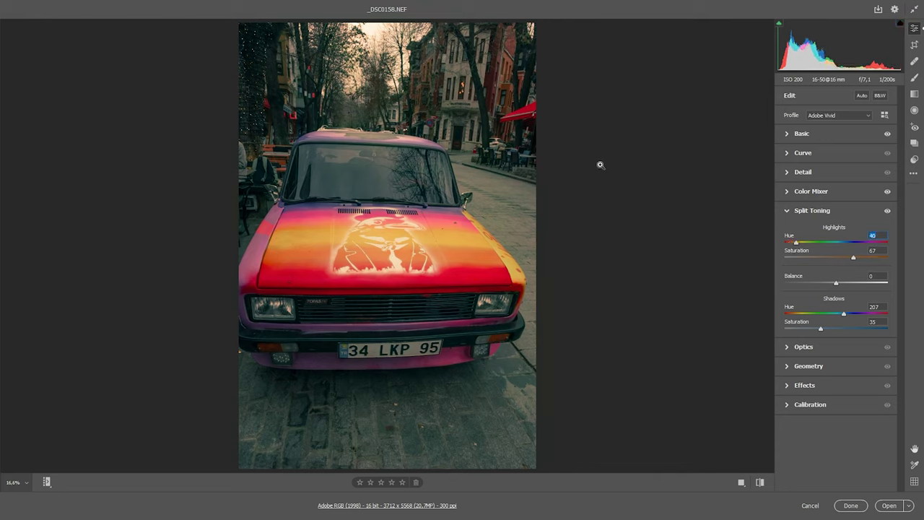
Step: In the Basic panel, set Shadows and Blacks to +100 and Exposure to +0.35
{"action": "key", "text": "q"}
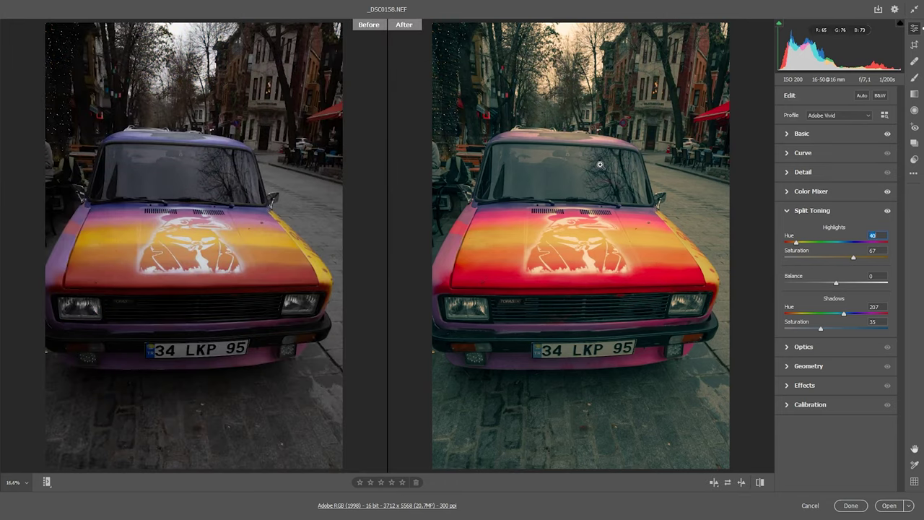
{"action": "key", "text": "q"}
{"action": "key", "text": "q"}
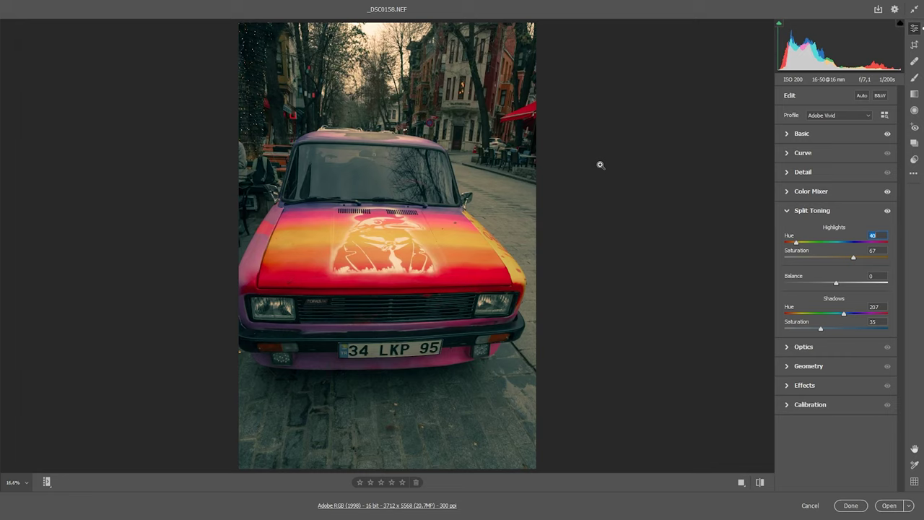
{"action": "left_click", "coordinate": [787, 138]}
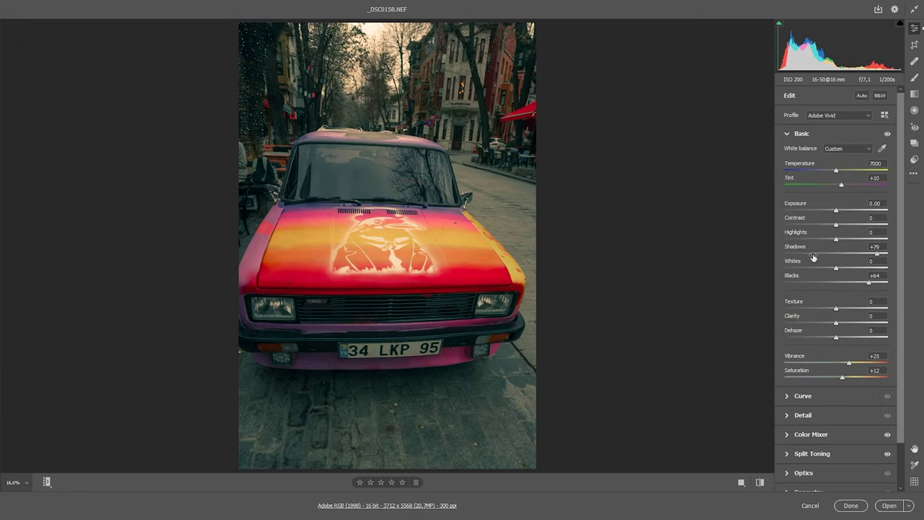
{"action": "mouse_move", "coordinate": [877, 254]}
{"action": "left_mouse_down"}
{"action": "mouse_move", "coordinate": [889, 257]}
{"action": "mouse_move", "coordinate": [889, 282]}
{"action": "left_mouse_up"}
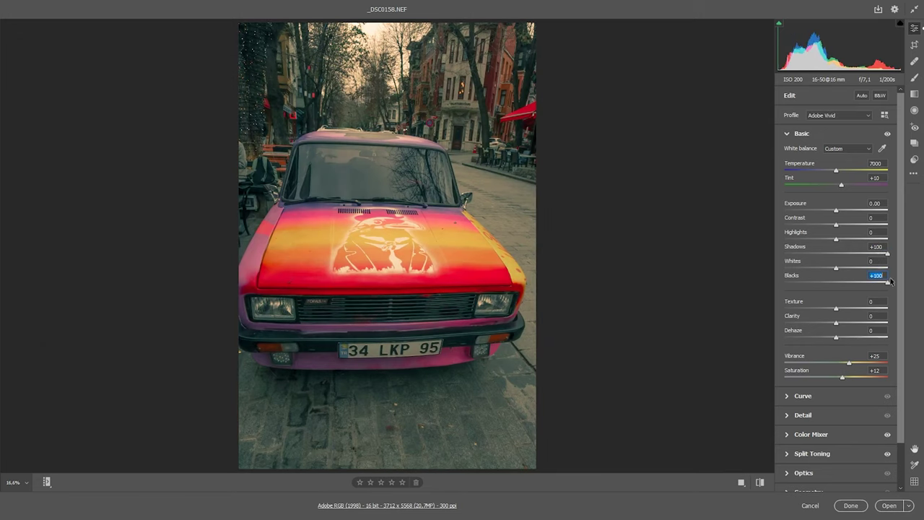
{"action": "left_click_drag", "start_coordinate": [835, 210], "coordinate": [838, 211]}
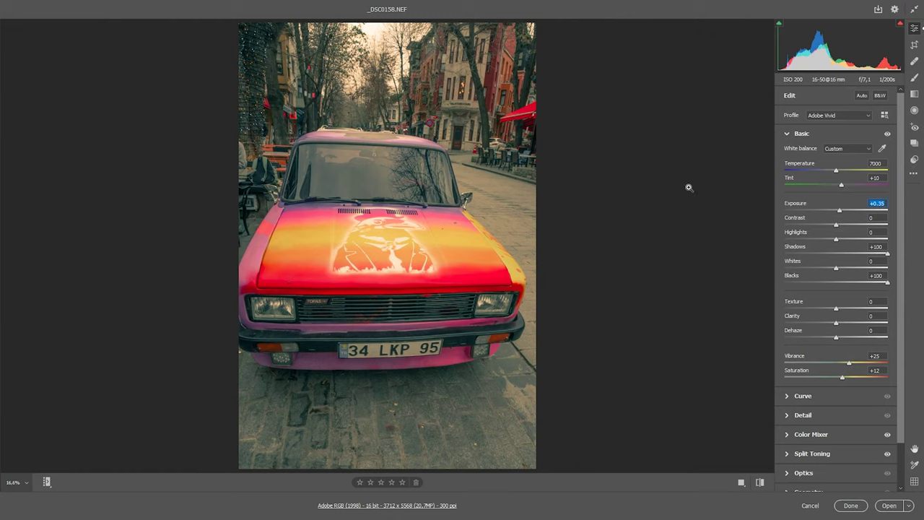
Step: Apply the Medium Contrast point curve in the Curve panel, then collapse it
{"action": "left_click", "coordinate": [798, 395]}
{"action": "left_click", "coordinate": [855, 318]}
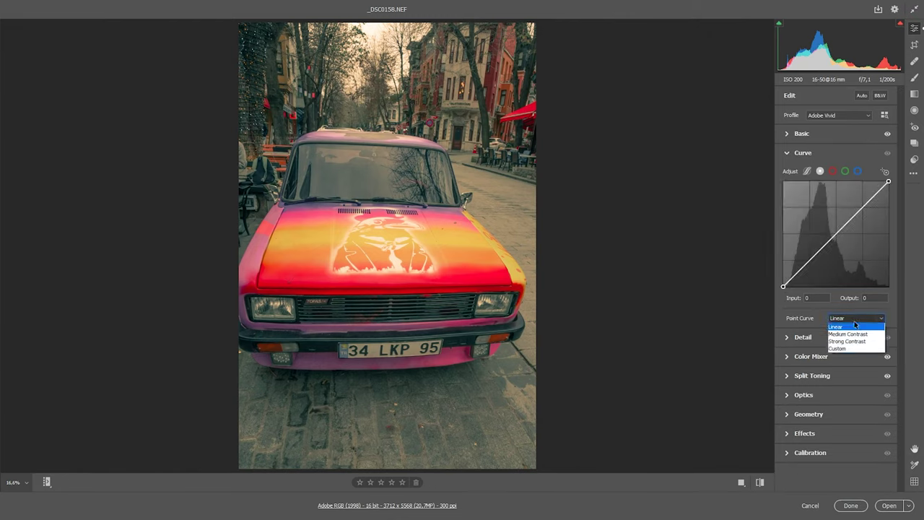
{"action": "left_click", "coordinate": [855, 332]}
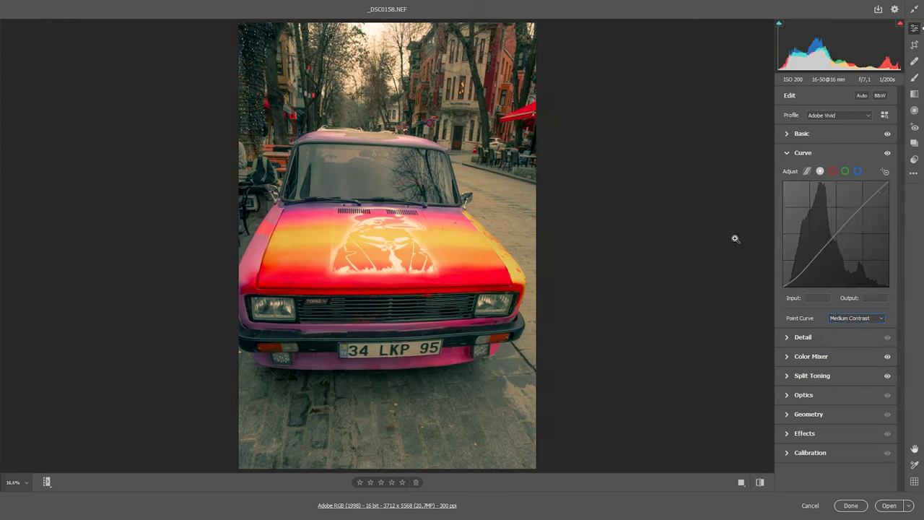
{"action": "left_click", "coordinate": [789, 154]}
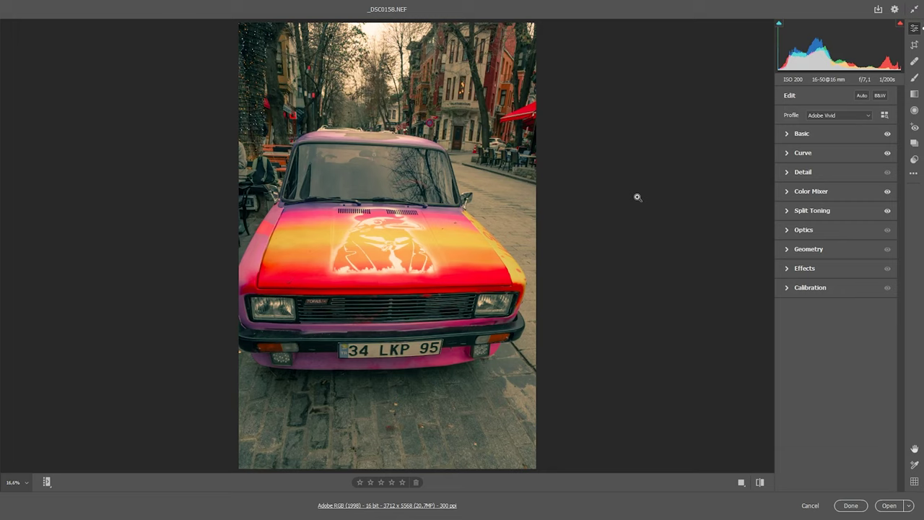
Step: Save the car photo as a quality-12 JPEG resized to 1920 px long side
{"action": "left_click", "coordinate": [879, 10]}
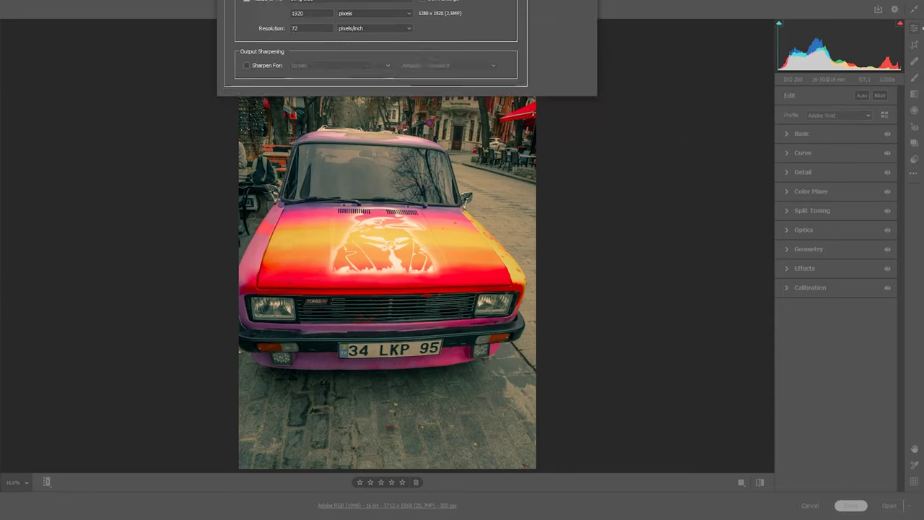
{"action": "mouse_move", "coordinate": [351, 20]}
{"action": "left_mouse_down"}
{"action": "mouse_move", "coordinate": [372, 51]}
{"action": "mouse_move", "coordinate": [376, 37]}
{"action": "left_mouse_up"}
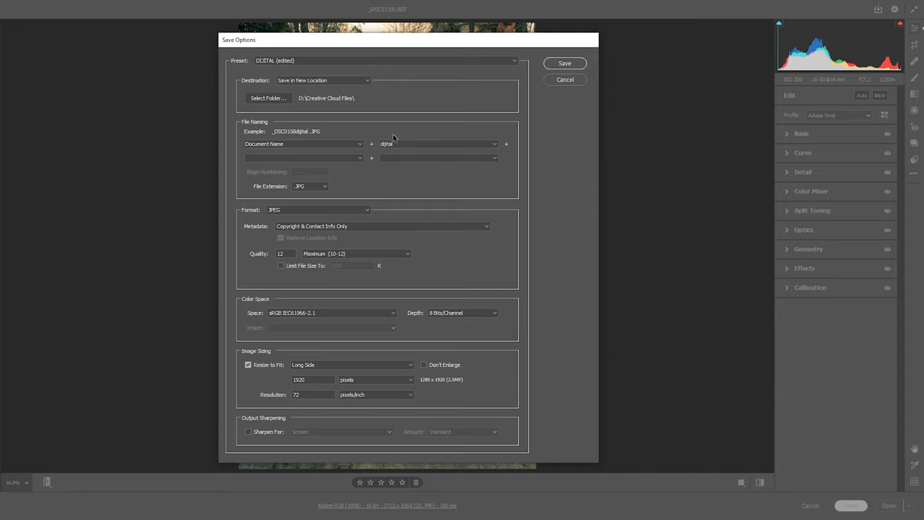
{"action": "left_click", "coordinate": [565, 63]}
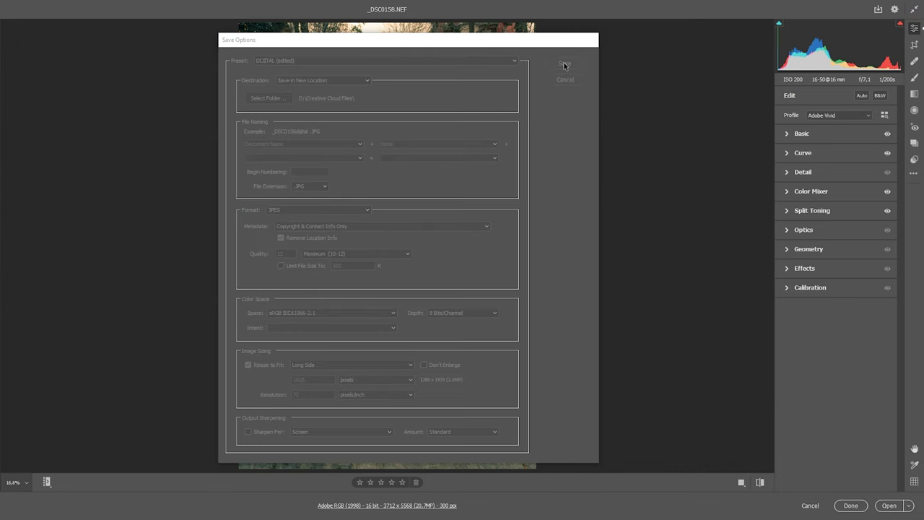